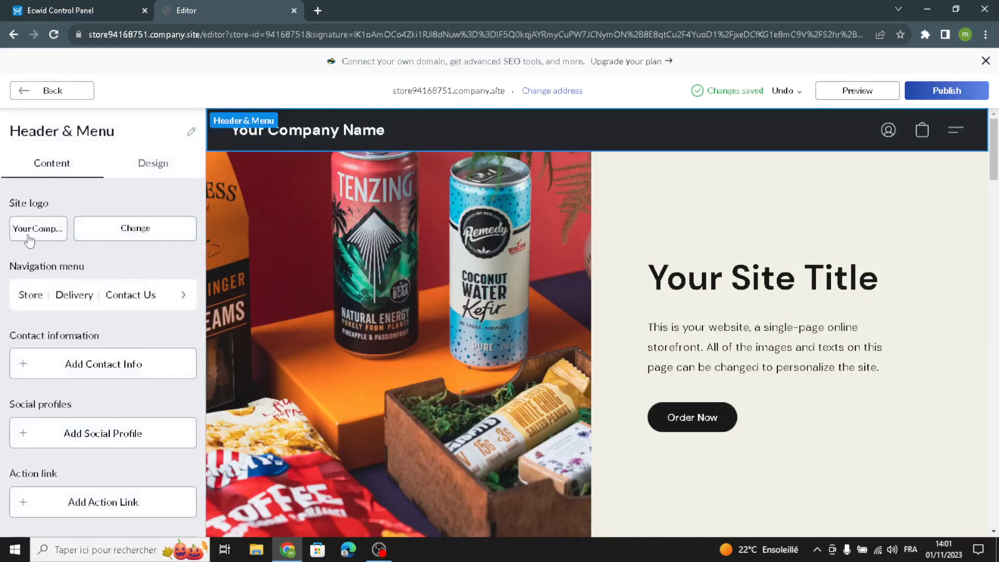
- Change the header's site logo text to "BiteBliss"
{"action": "left_click", "coordinate": [29, 239]}
{"action": "left_click_drag", "start_coordinate": [123, 260], "coordinate": [2, 274]}
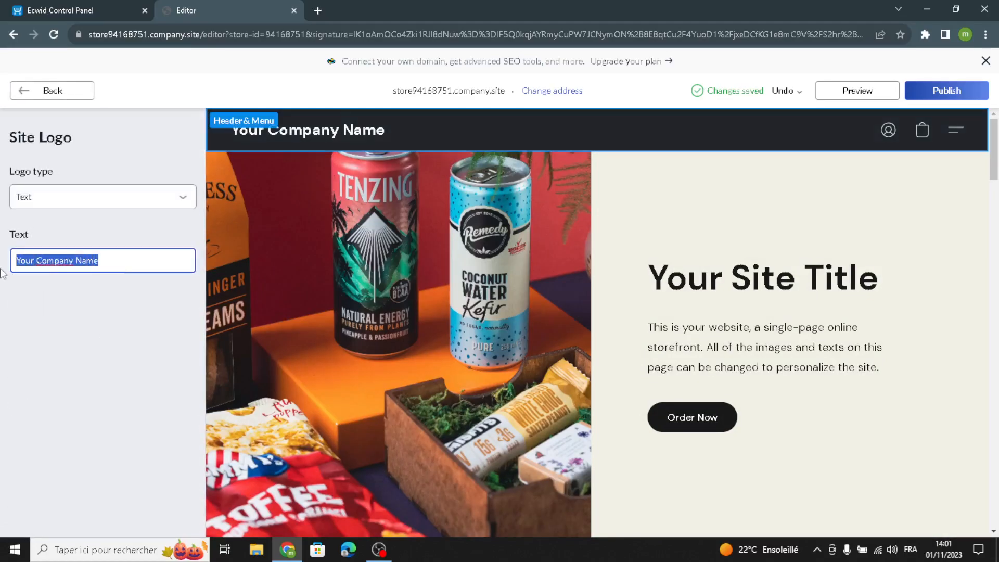
{"action": "type", "text": "BiteBliss"}
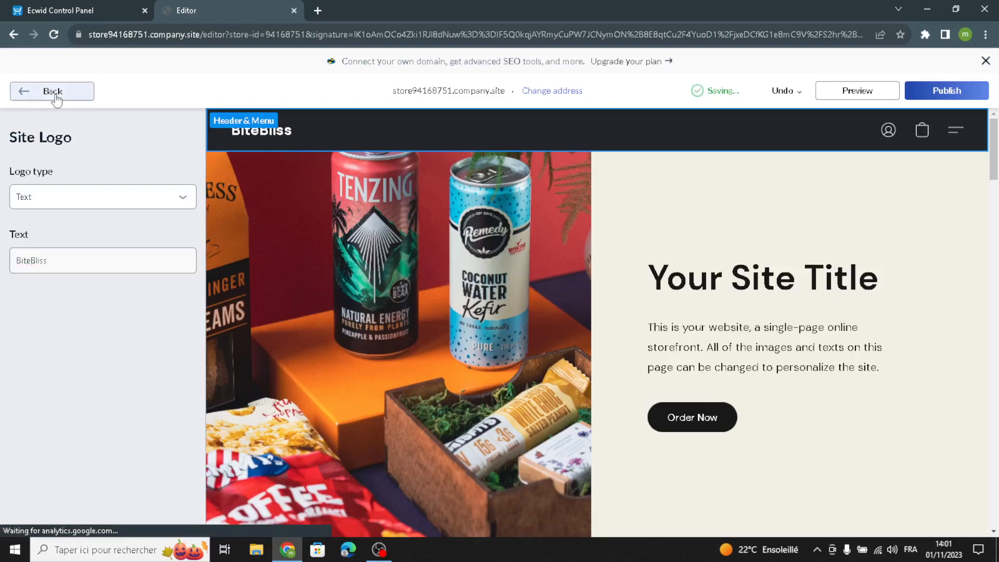
{"action": "left_click", "coordinate": [56, 94]}
- Add a new item to the navigation menu, keeping its default title and leaving its link empty
{"action": "left_click", "coordinate": [71, 298]}
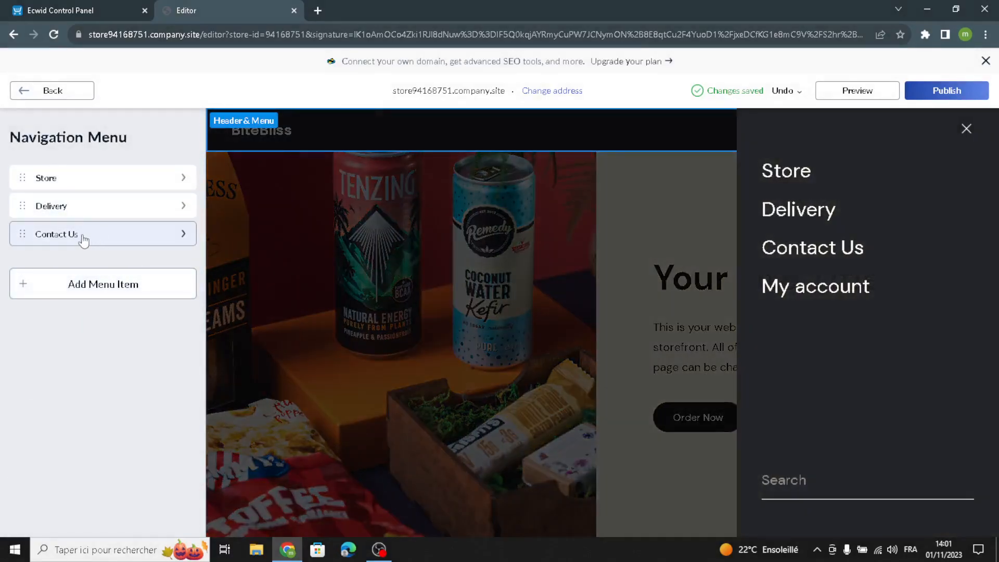
{"action": "left_click", "coordinate": [82, 284]}
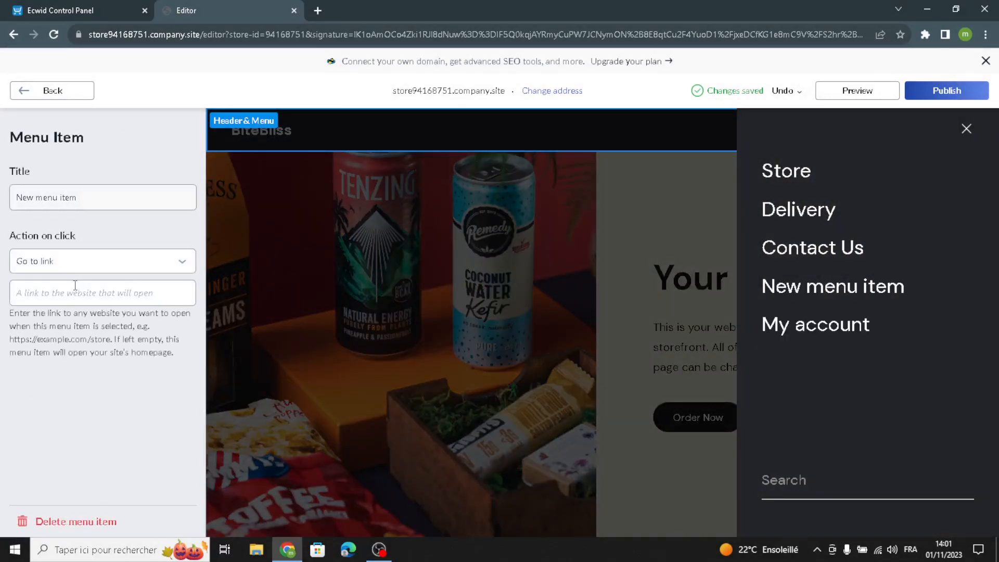
{"action": "left_click", "coordinate": [24, 98]}
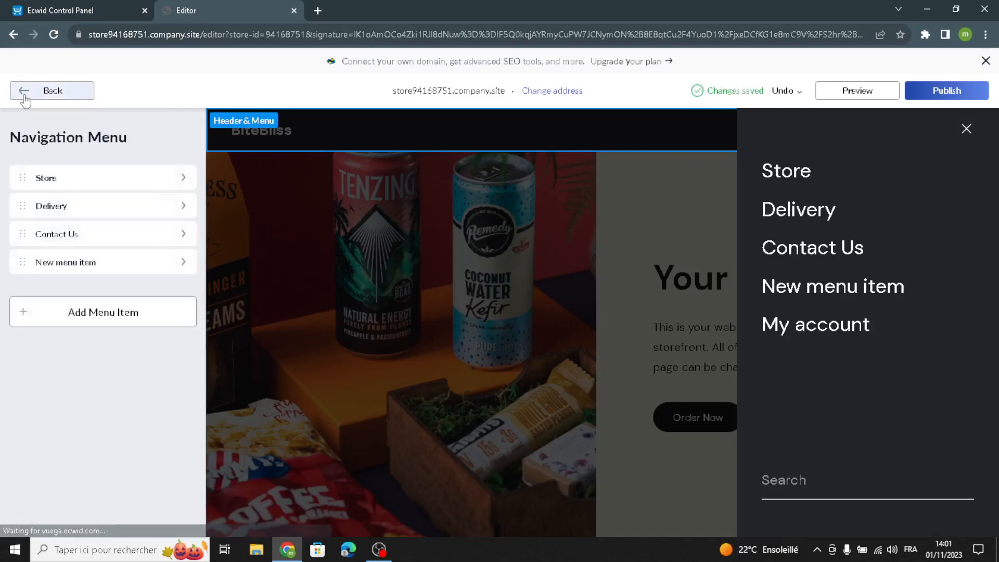
{"action": "left_click", "coordinate": [24, 98]}
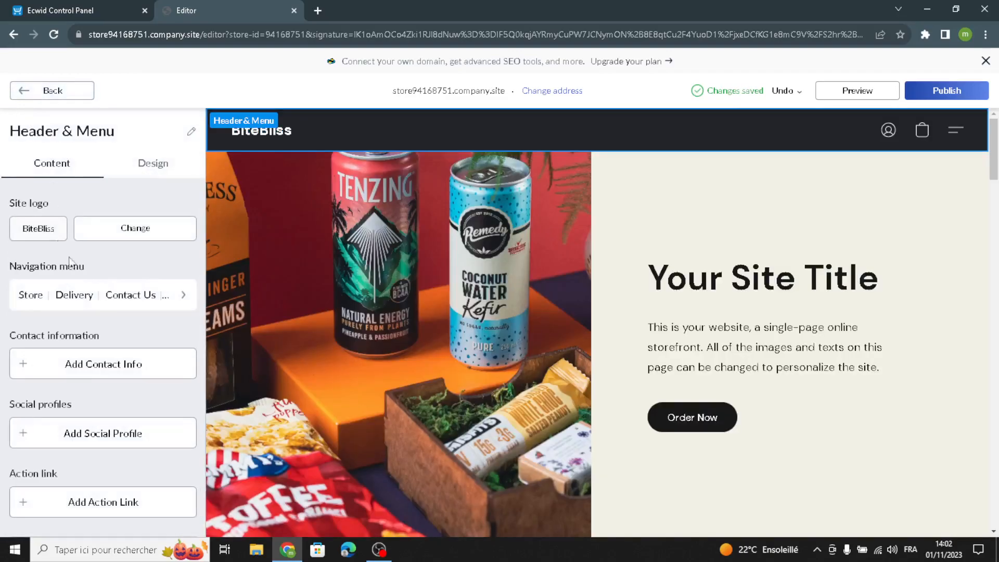
- Examine the header's contact information and social profile settings without filling them in
{"action": "left_click", "coordinate": [118, 370]}
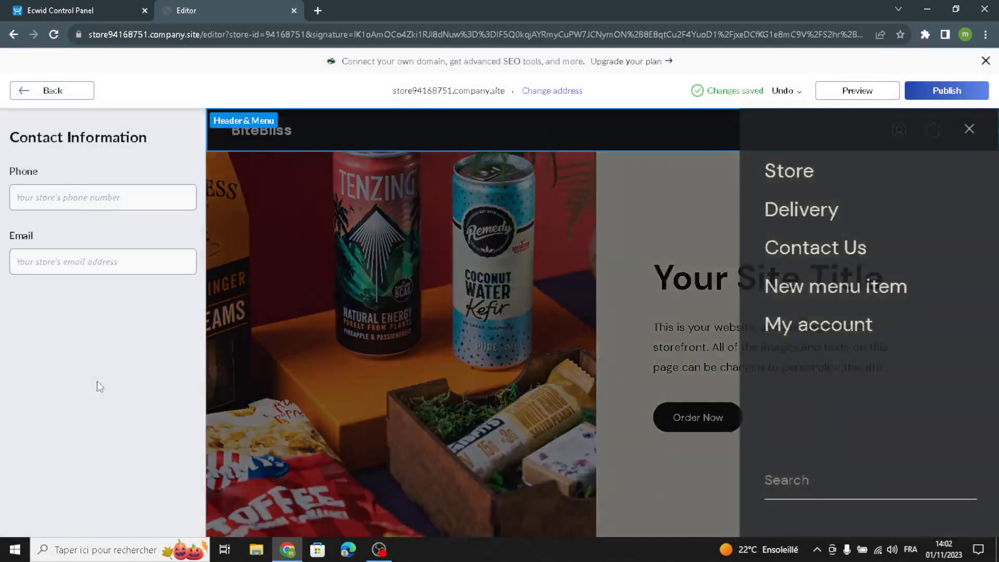
{"action": "left_click", "coordinate": [59, 267]}
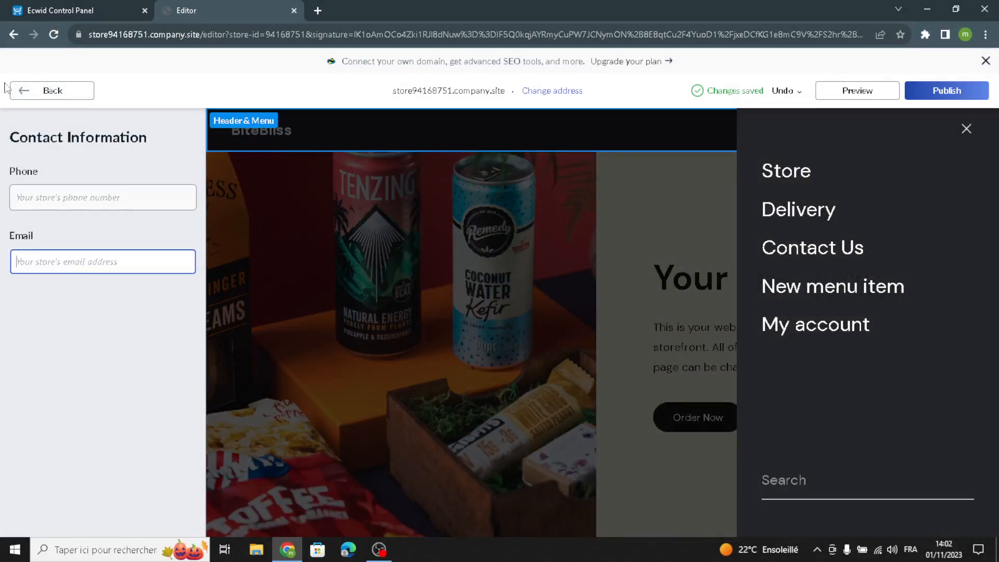
{"action": "left_click", "coordinate": [24, 90]}
{"action": "scroll", "coordinate": [99, 308], "scroll_direction": "down", "scroll_amount": 1}
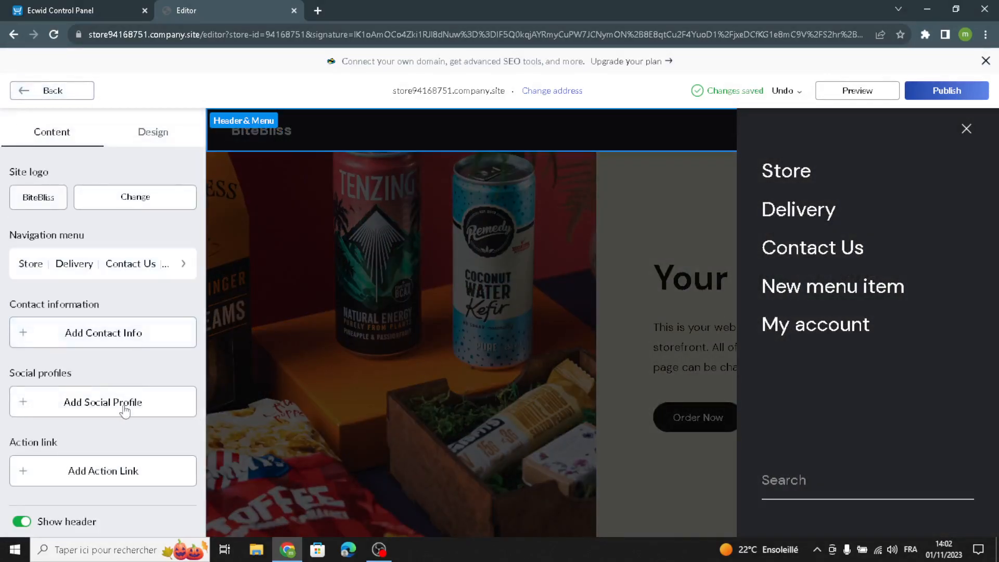
{"action": "left_click", "coordinate": [87, 413]}
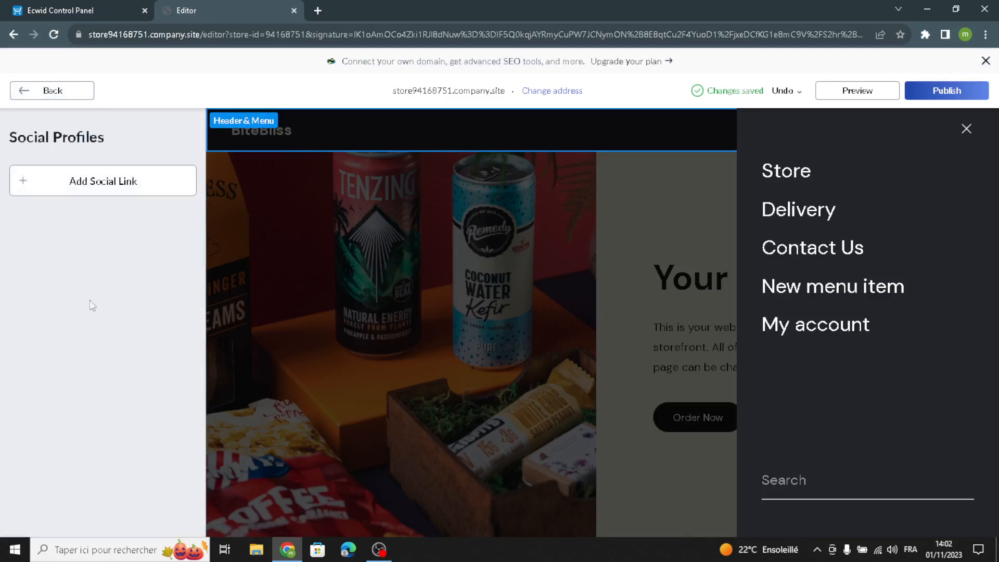
{"action": "left_click", "coordinate": [63, 99]}
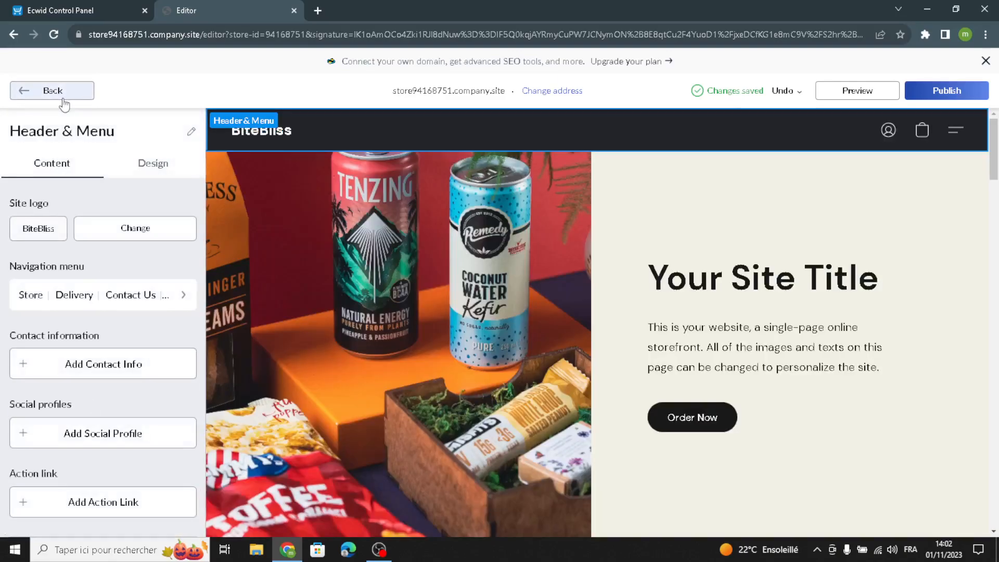
{"action": "scroll", "coordinate": [41, 390], "scroll_direction": "down", "scroll_amount": 1}
{"action": "scroll", "coordinate": [89, 453], "scroll_direction": "up", "scroll_amount": 1}
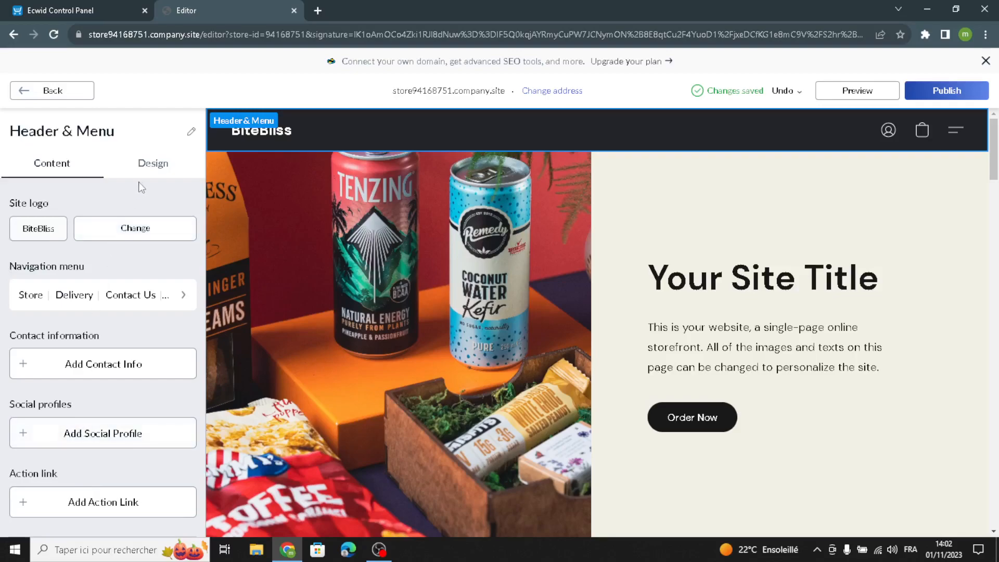
- Apply the header layout with menu links first, the logo in the centre and icons at the end
{"action": "left_click", "coordinate": [143, 167]}
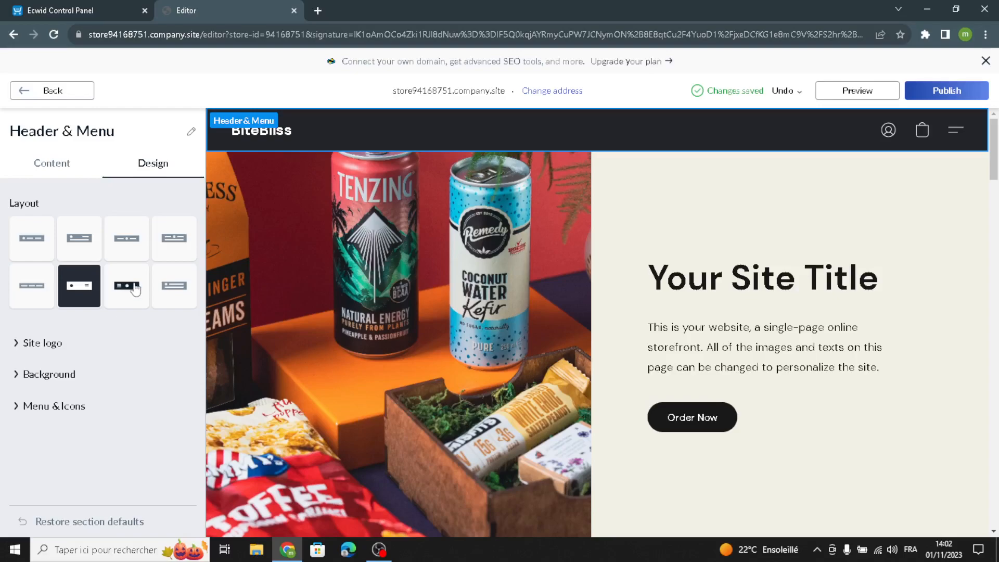
{"action": "left_click", "coordinate": [137, 243]}
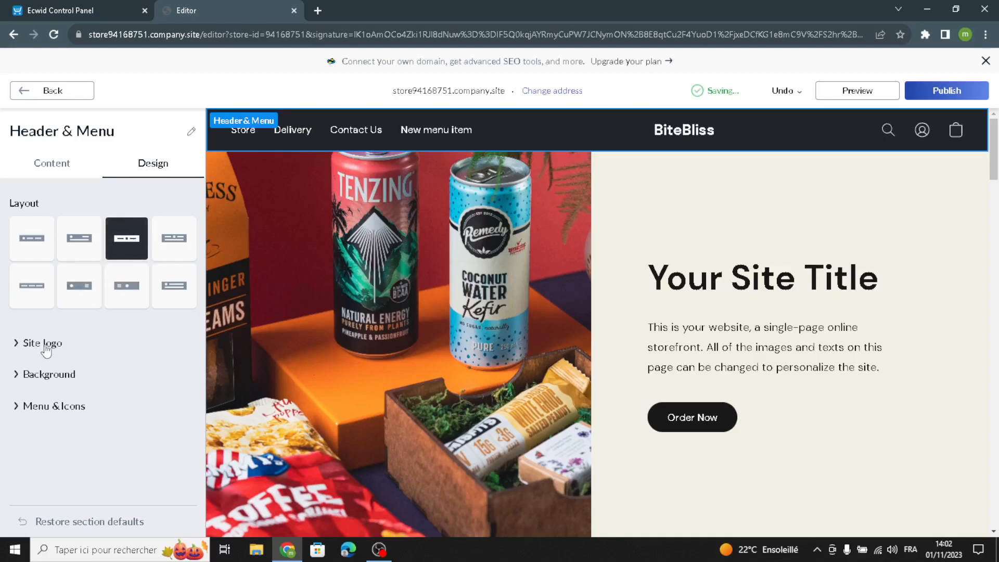
- Set the site logo's font to Alice and its size to 26
{"action": "left_click", "coordinate": [30, 345]}
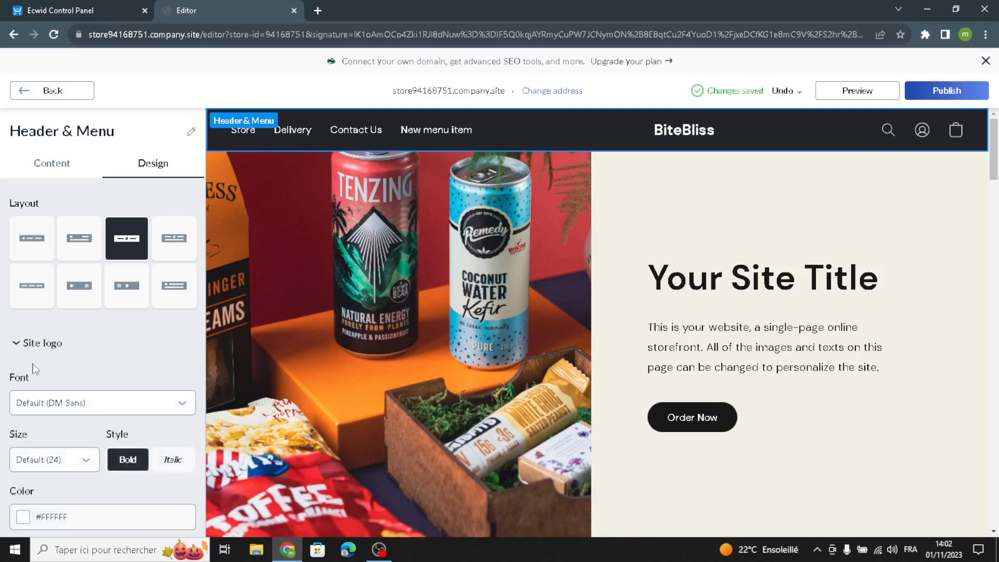
{"action": "left_click", "coordinate": [29, 411]}
{"action": "left_click", "coordinate": [22, 305]}
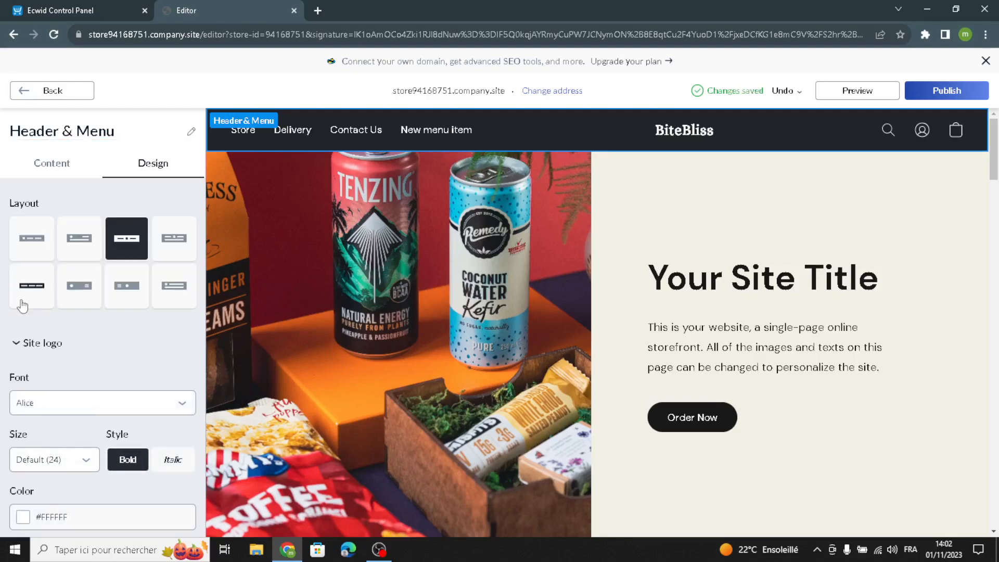
{"action": "left_click", "coordinate": [78, 402]}
{"action": "left_click", "coordinate": [47, 294]}
{"action": "scroll", "coordinate": [58, 417], "scroll_direction": "down", "scroll_amount": 2}
{"action": "left_click", "coordinate": [54, 336]}
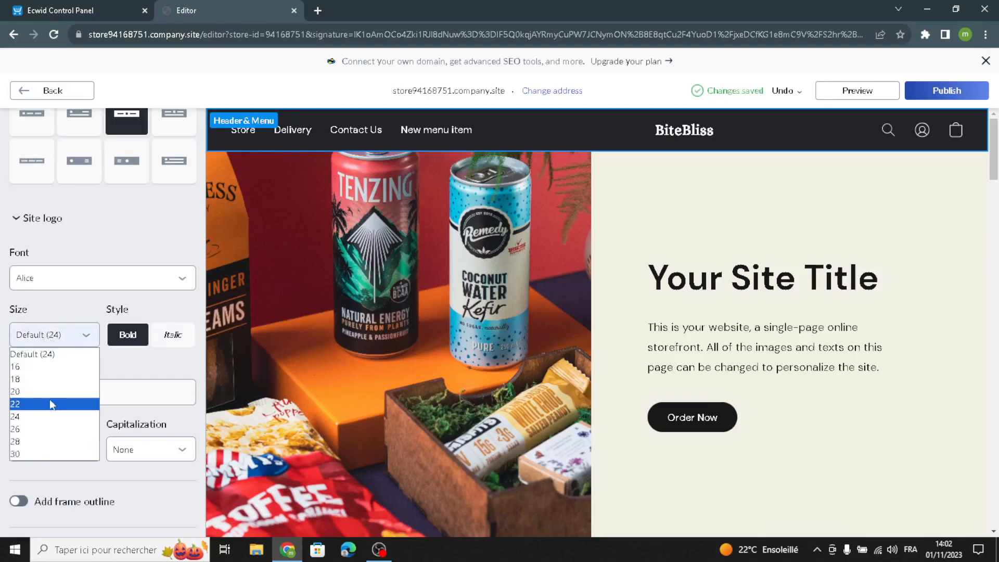
{"action": "left_click", "coordinate": [39, 429]}
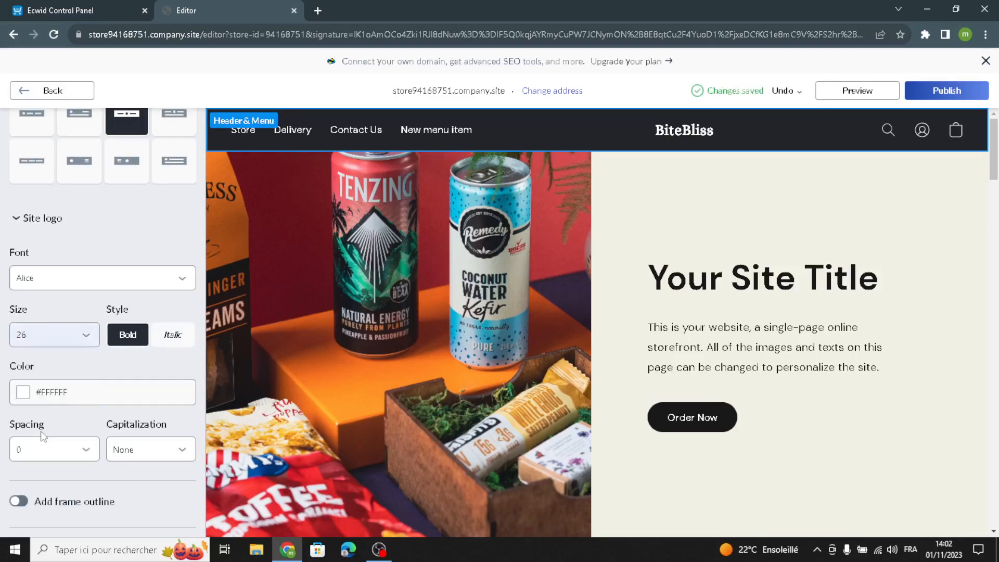
- Set the site logo's text color to the light pink preset #FFEEF1
{"action": "left_click", "coordinate": [25, 394]}
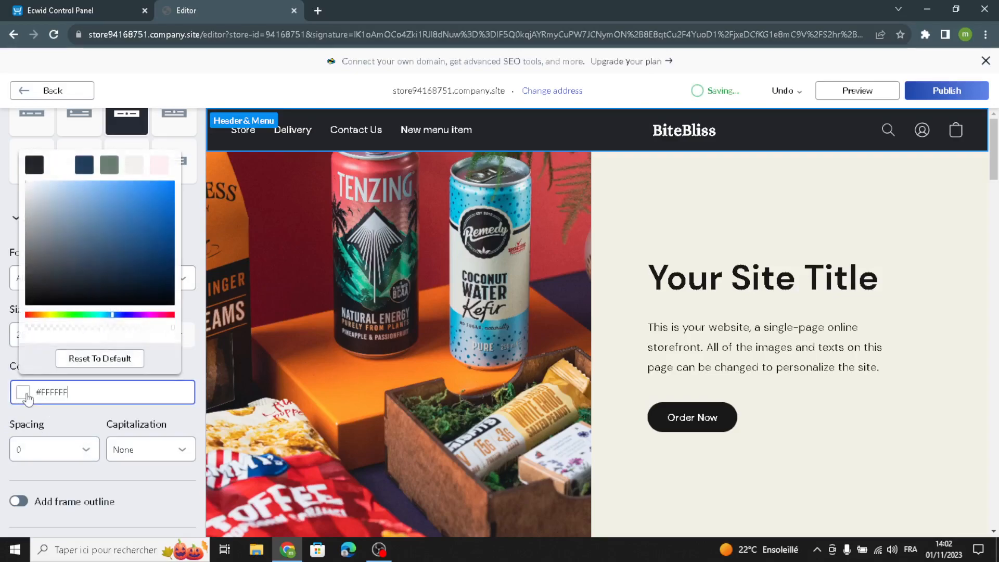
{"action": "left_click", "coordinate": [109, 167]}
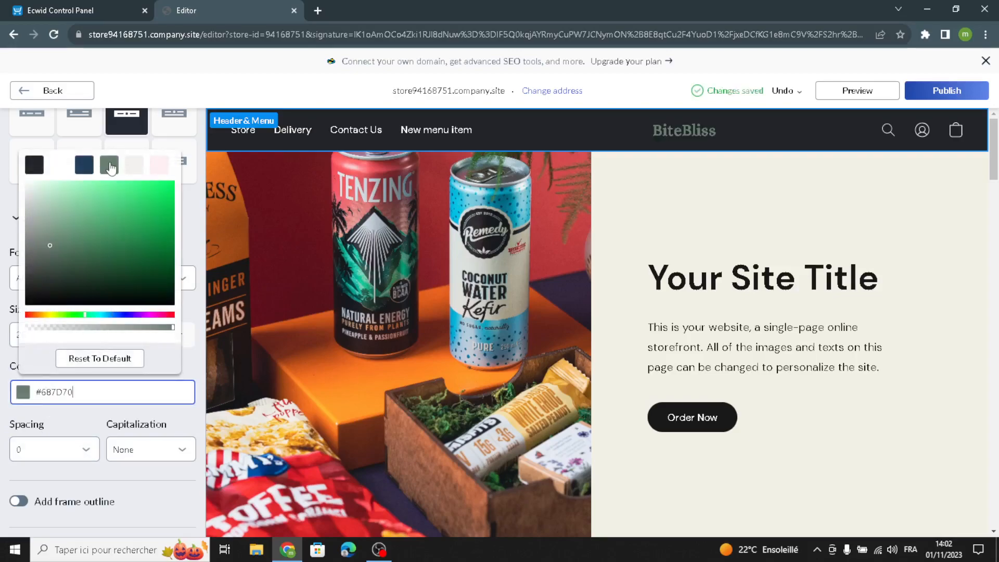
{"action": "left_click", "coordinate": [158, 164]}
- Make the site logo text italic and add a frame outline around it
{"action": "left_click", "coordinate": [185, 343]}
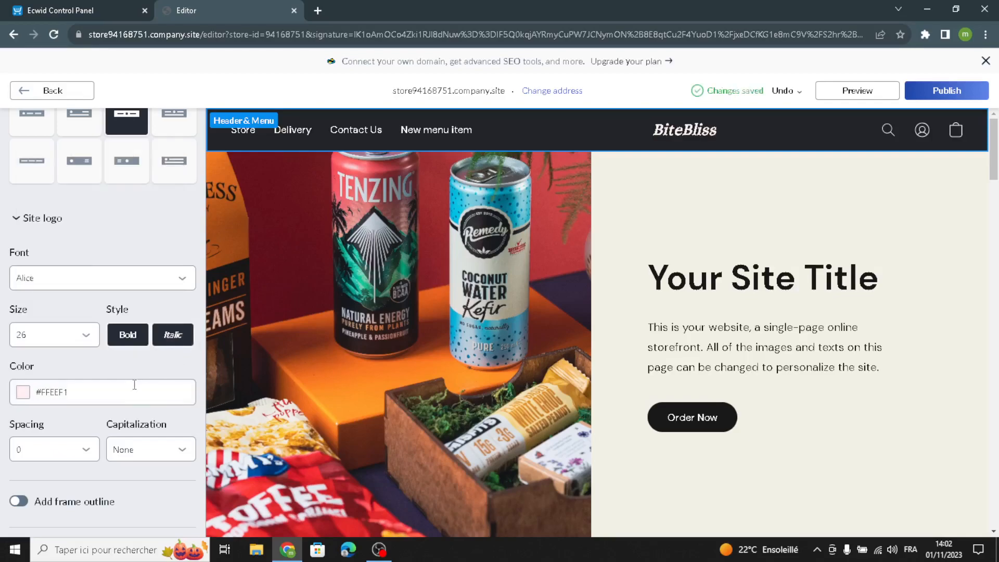
{"action": "scroll", "coordinate": [52, 389], "scroll_direction": "down", "scroll_amount": 2}
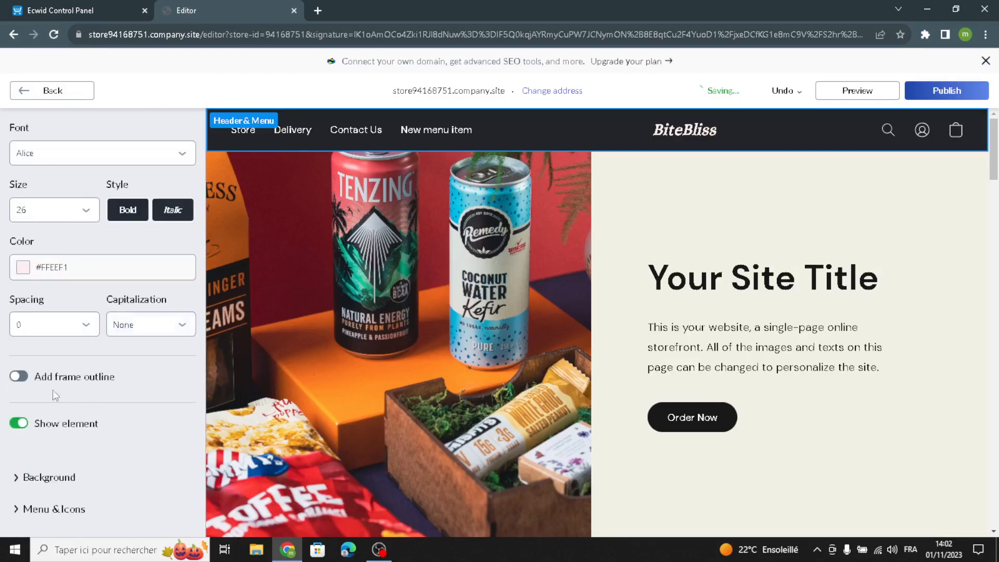
{"action": "left_click", "coordinate": [21, 382]}
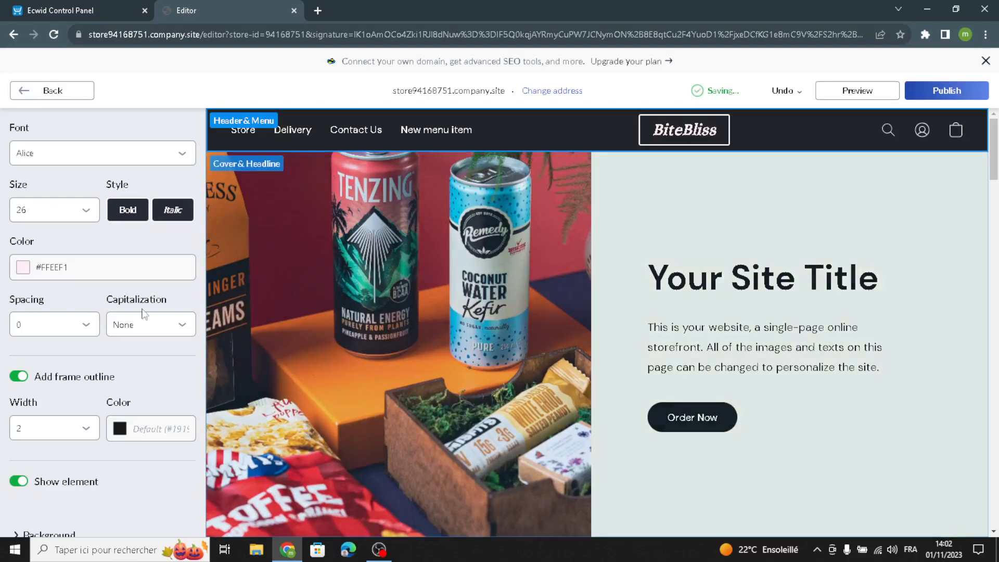
- Set the header's background style to Grayscale transparent and return to the homepage sections
{"action": "scroll", "coordinate": [83, 357], "scroll_direction": "down", "scroll_amount": 1}
{"action": "scroll", "coordinate": [81, 359], "scroll_direction": "up", "scroll_amount": 5}
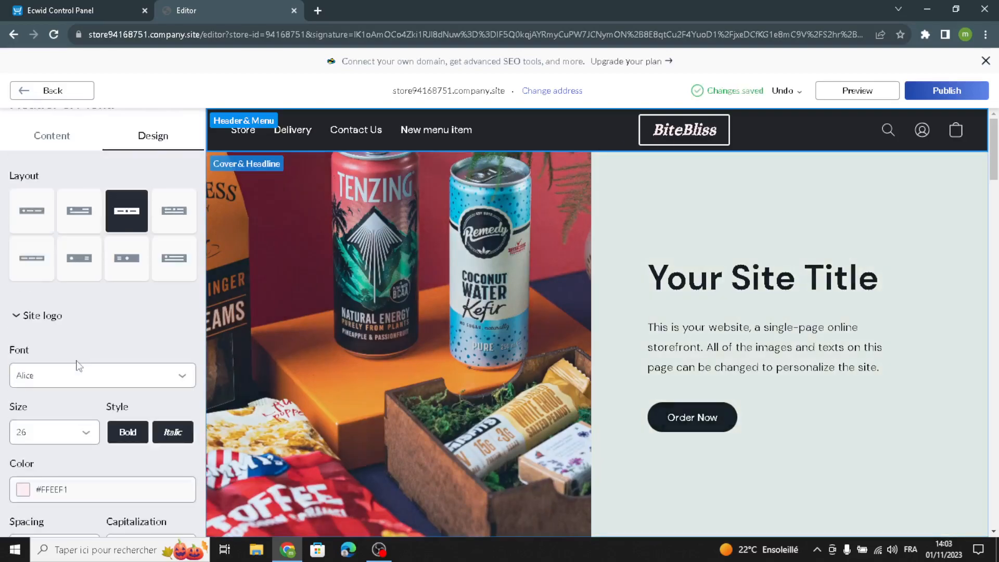
{"action": "scroll", "coordinate": [78, 366], "scroll_direction": "down", "scroll_amount": 5}
{"action": "left_click", "coordinate": [58, 444]}
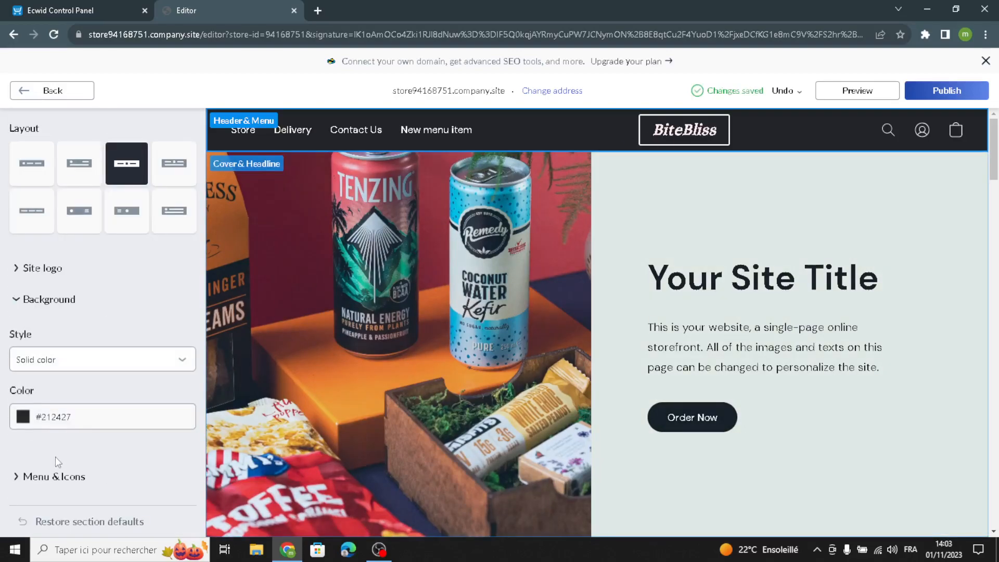
{"action": "left_click", "coordinate": [49, 368]}
{"action": "left_click", "coordinate": [52, 390]}
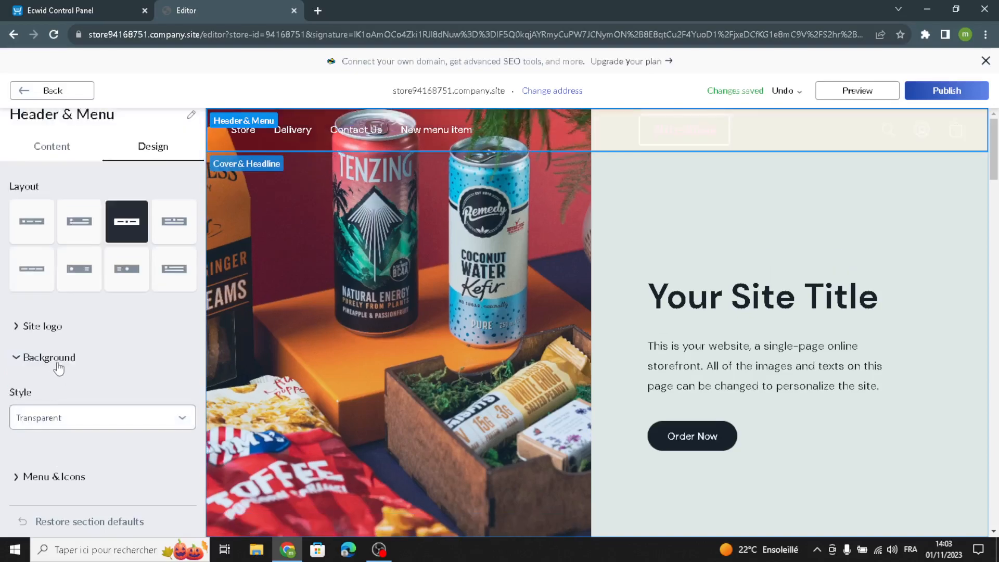
{"action": "left_click", "coordinate": [54, 417]}
{"action": "left_click", "coordinate": [38, 468]}
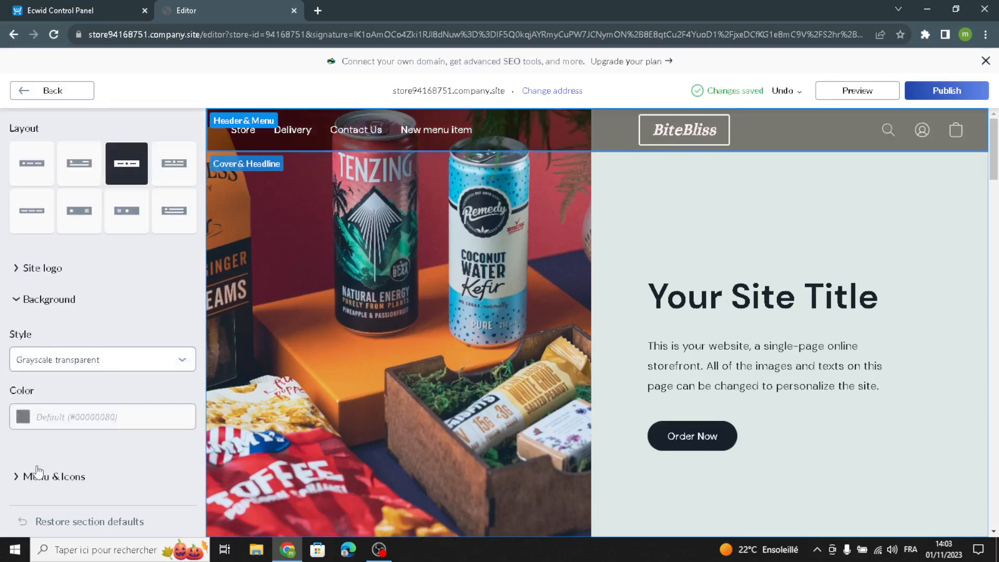
{"action": "left_click", "coordinate": [49, 95]}
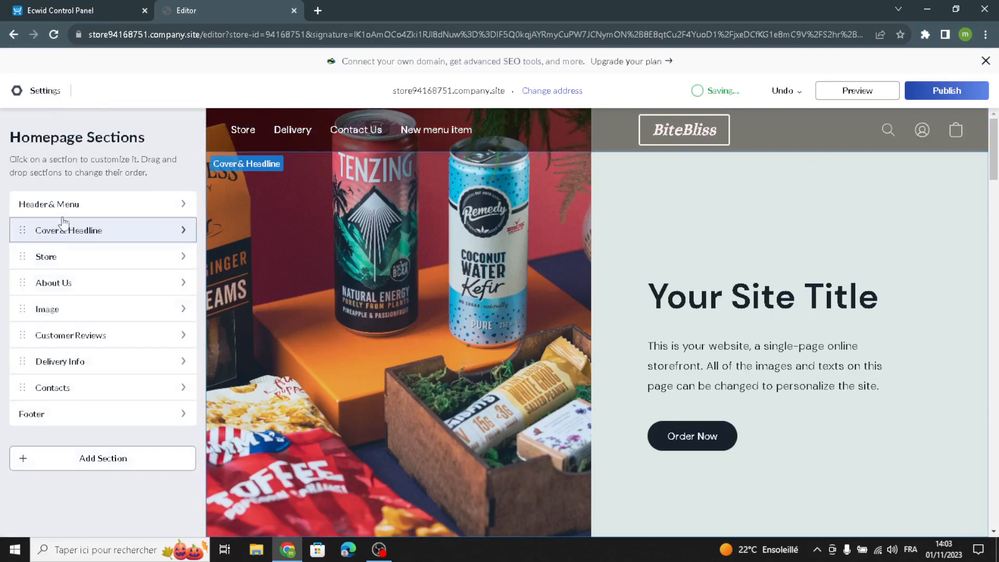
- Set the Cover & Headline section's title to "Welcome to our site for food beverages business."
{"action": "left_click", "coordinate": [73, 231]}
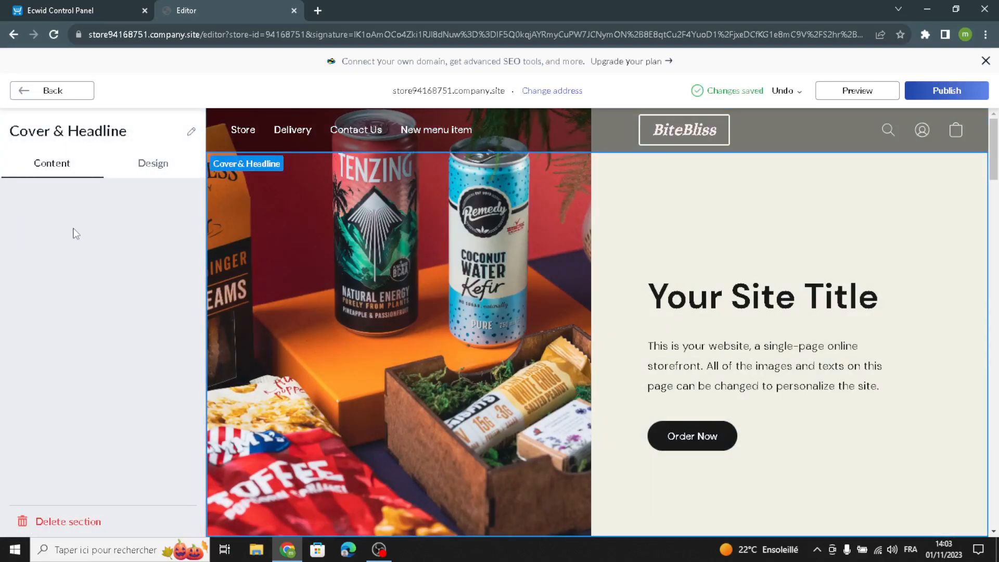
{"action": "left_click", "coordinate": [74, 228]}
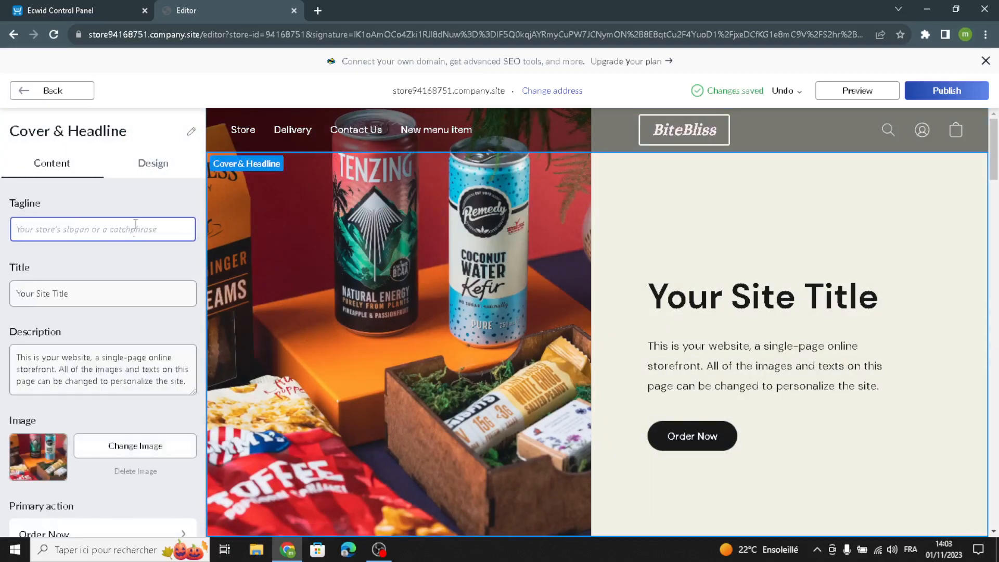
{"action": "left_click_drag", "start_coordinate": [78, 290], "coordinate": [5, 305]}
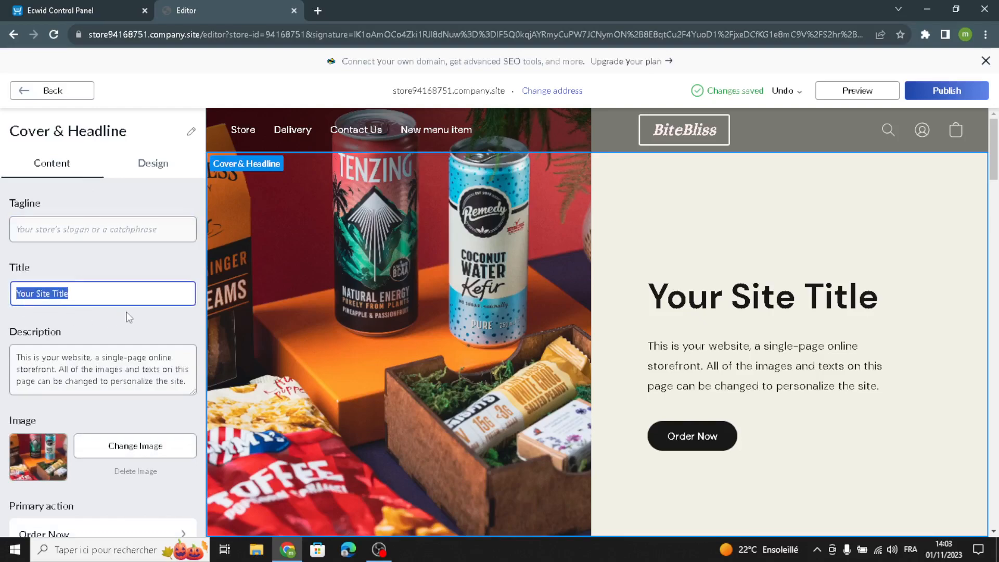
{"action": "type", "text": "We"}
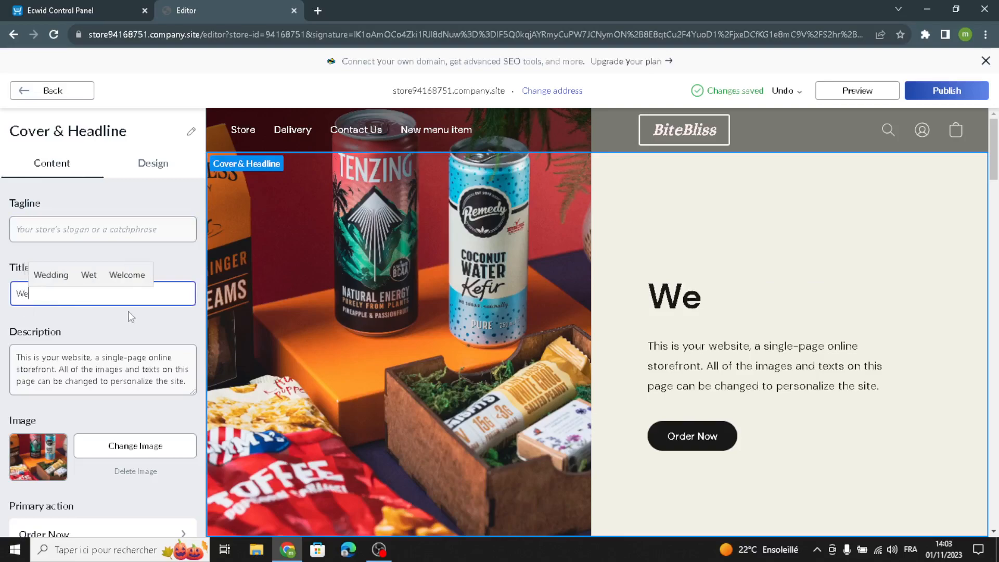
{"action": "type", "text": "lcome to "}
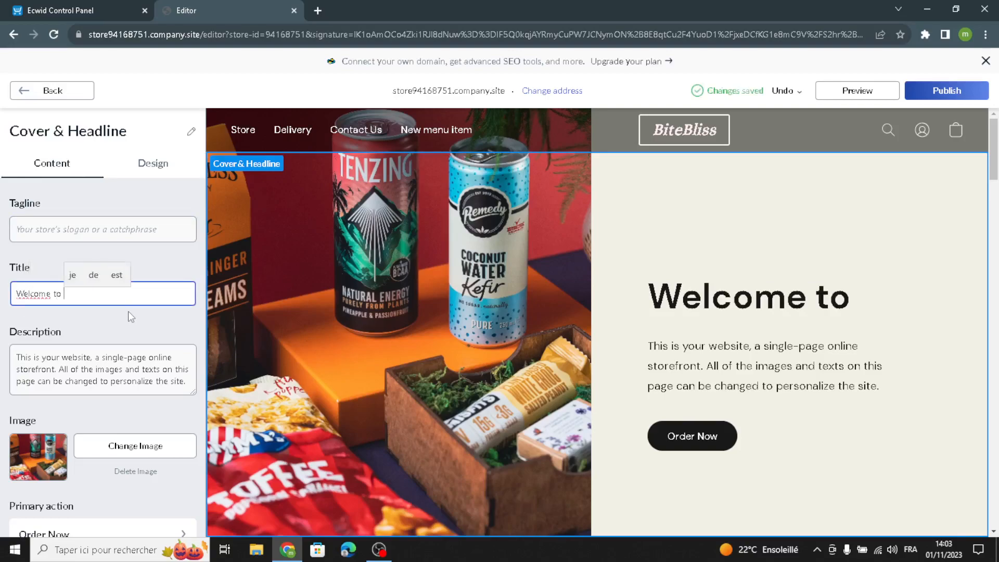
{"action": "type", "text": "our sit"}
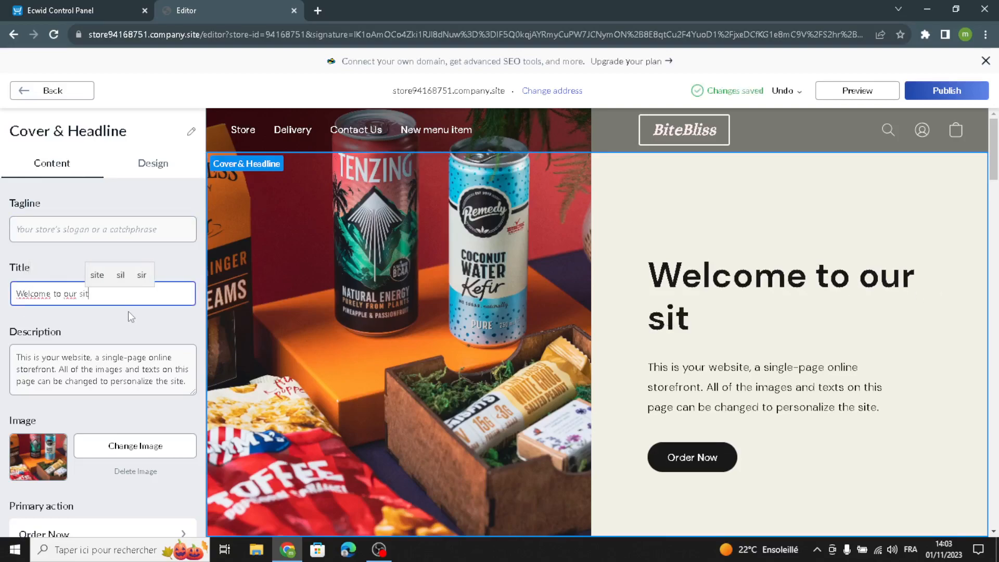
{"action": "type", "text": "e for "}
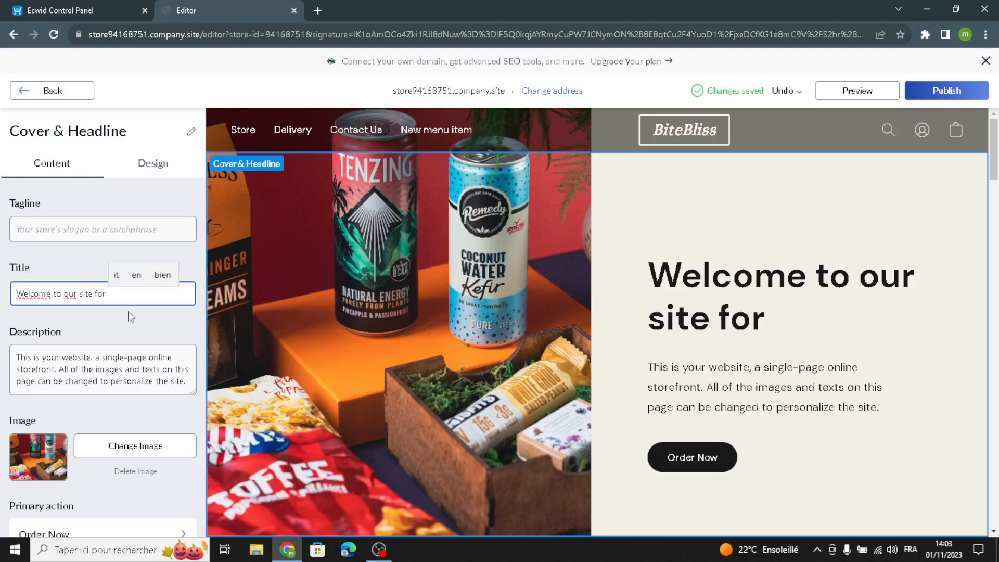
{"action": "type", "text": "food "}
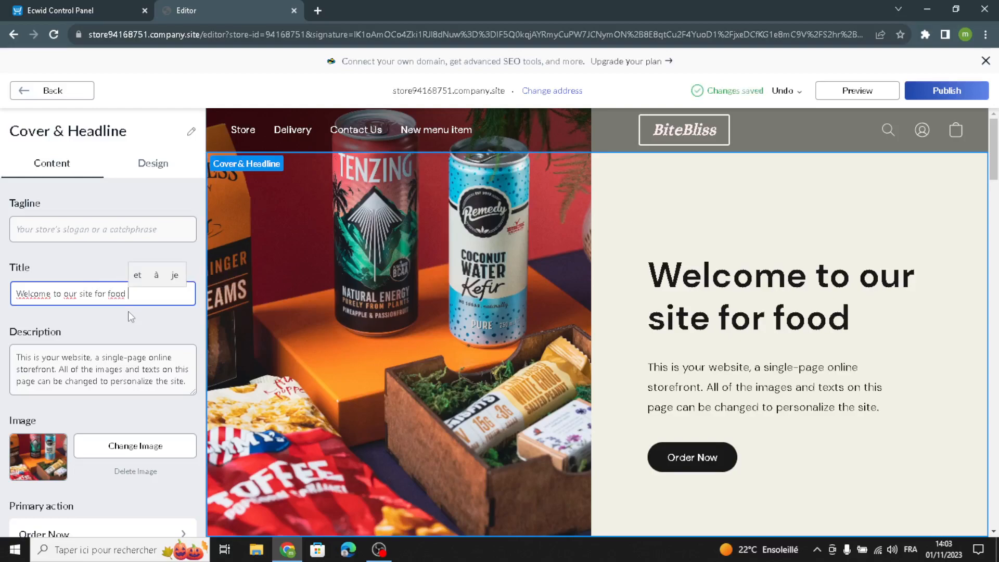
{"action": "type", "text": "bevera"}
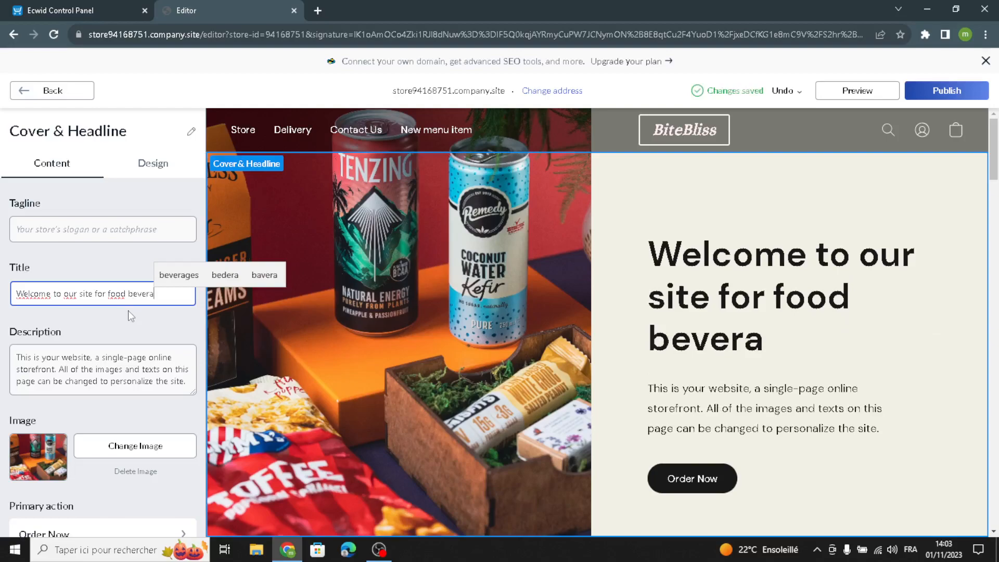
{"action": "type", "text": "ges busine"}
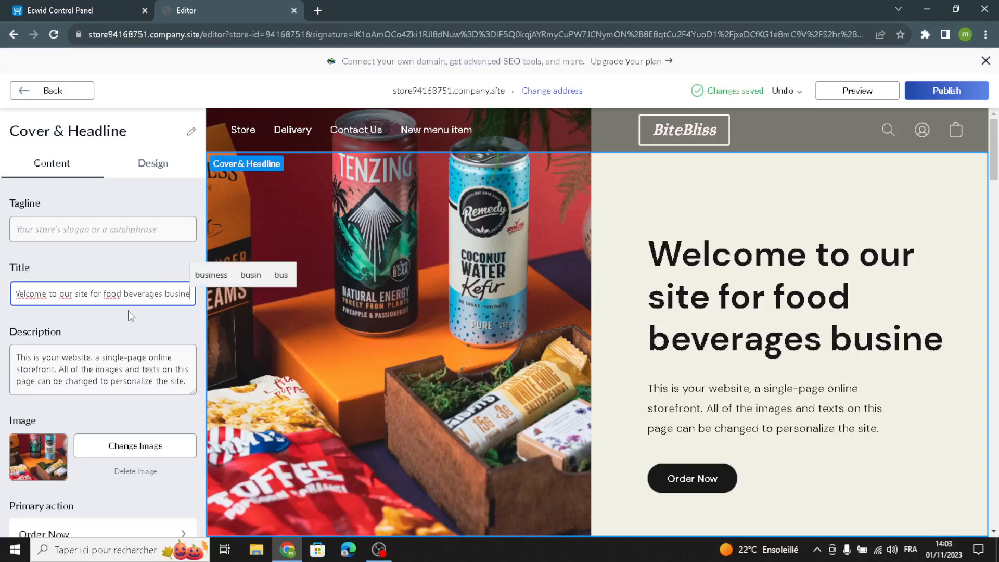
{"action": "type", "text": "ss."}
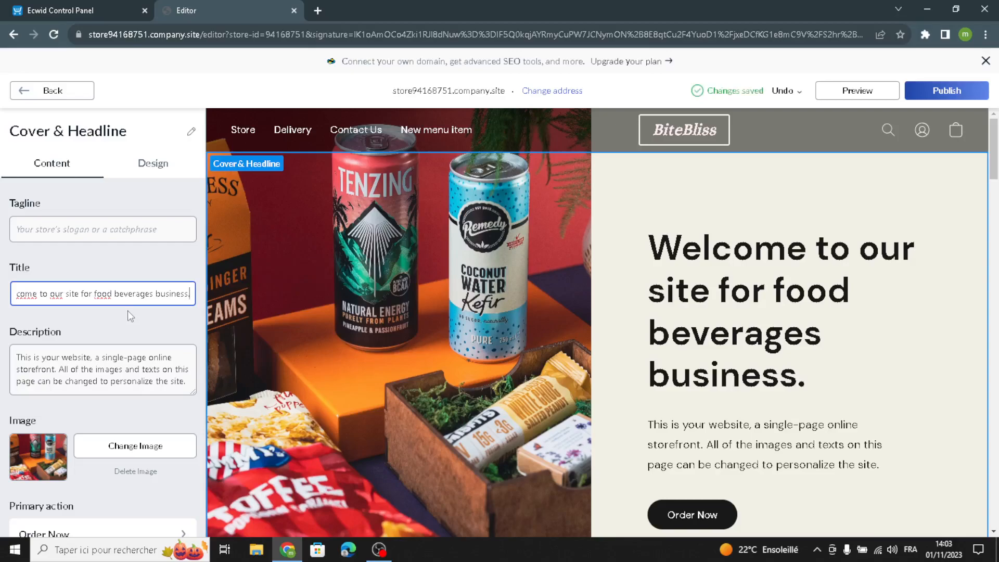
{"action": "scroll", "coordinate": [115, 343], "scroll_direction": "down", "scroll_amount": 2}
{"action": "left_click_drag", "start_coordinate": [184, 261], "coordinate": [2, 205]}
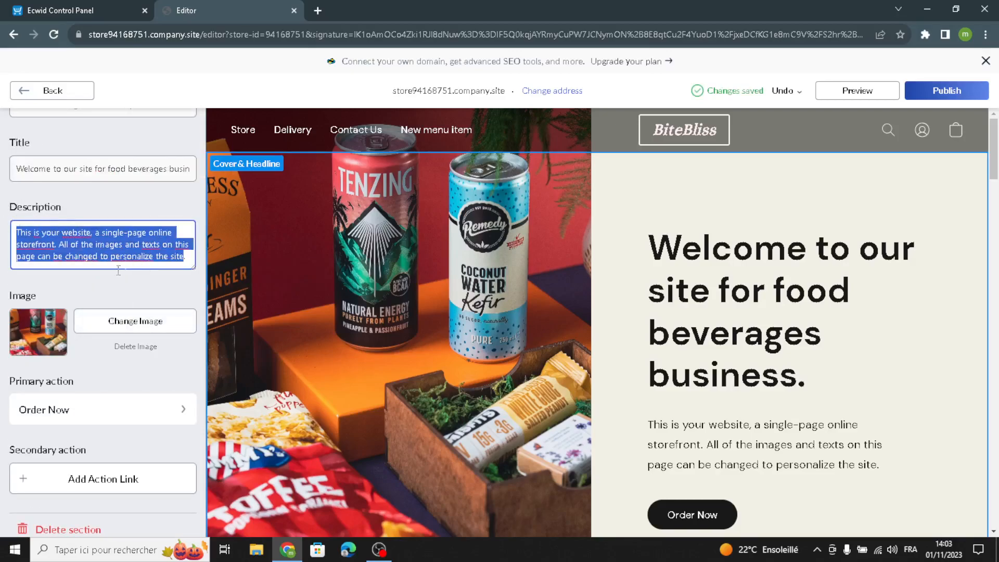
{"action": "scroll", "coordinate": [94, 348], "scroll_direction": "down", "scroll_amount": 1}
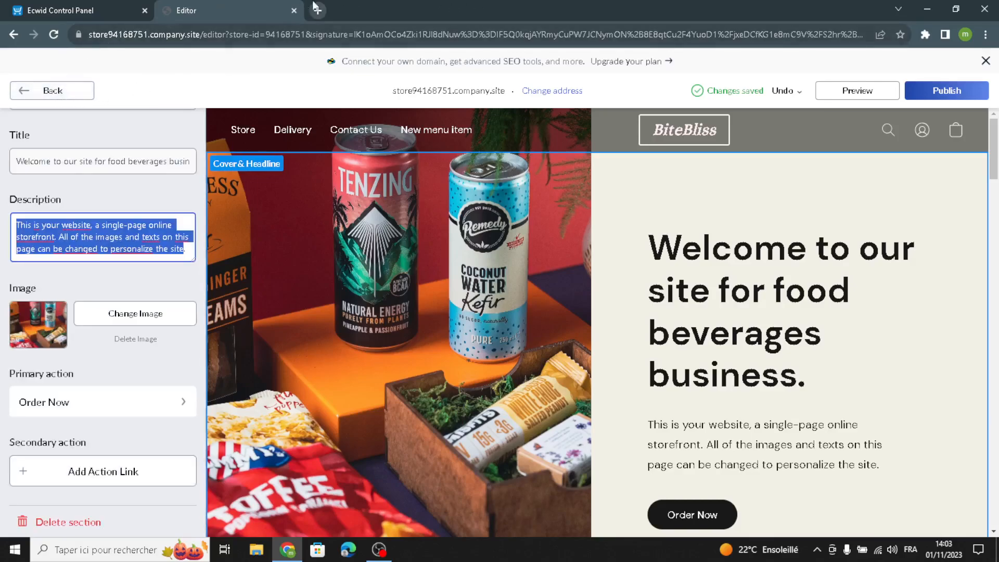
- Open the Store section's settings, and start a new catalog product in the Ecwid Control Panel
{"action": "left_click", "coordinate": [64, 92]}
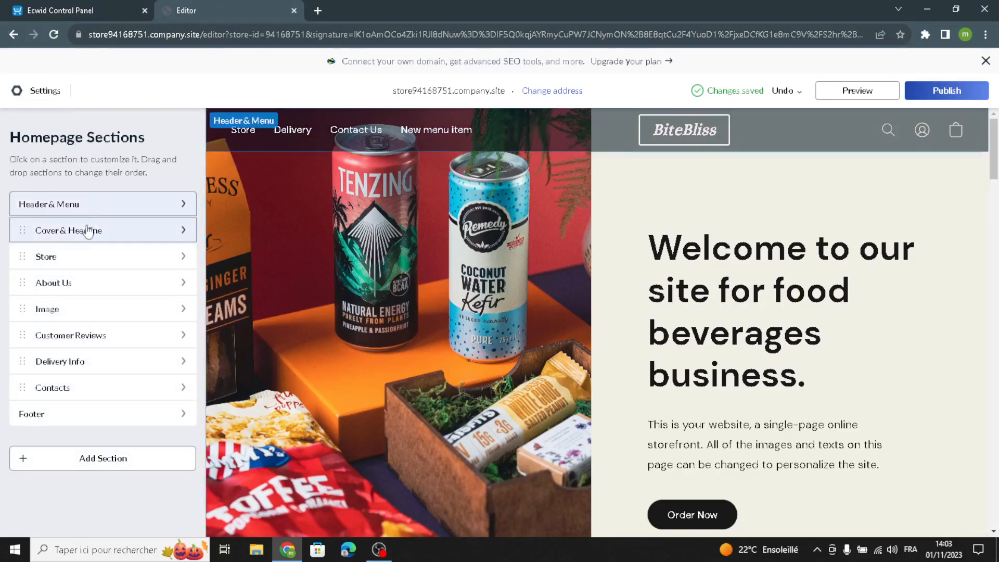
{"action": "left_click", "coordinate": [89, 256]}
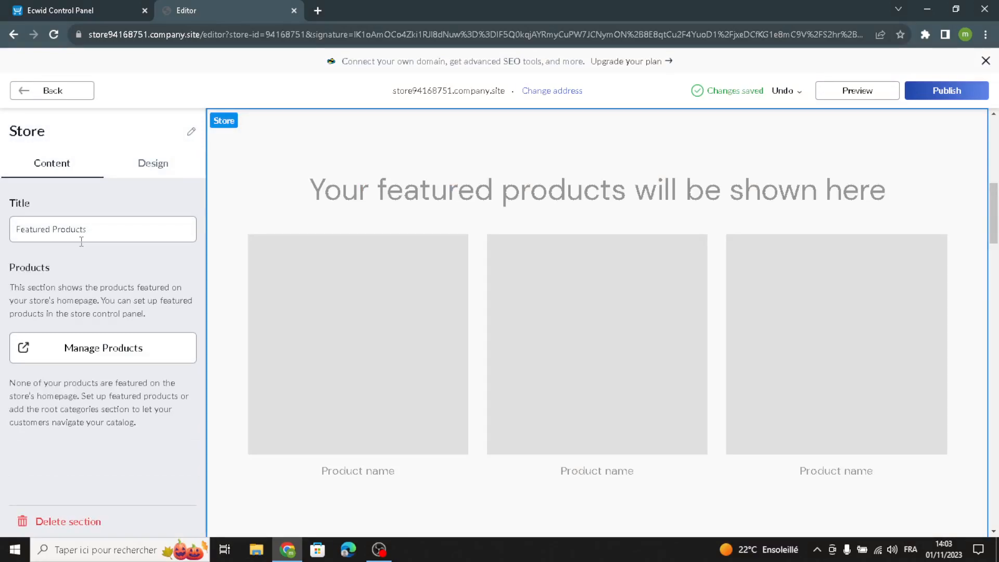
{"action": "left_click", "coordinate": [21, 10]}
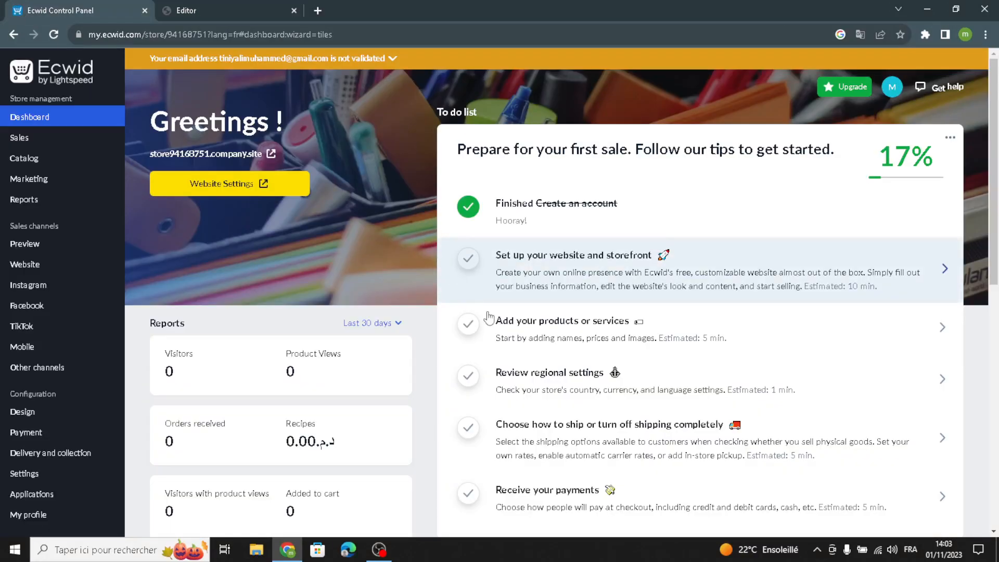
{"action": "left_click", "coordinate": [528, 329]}
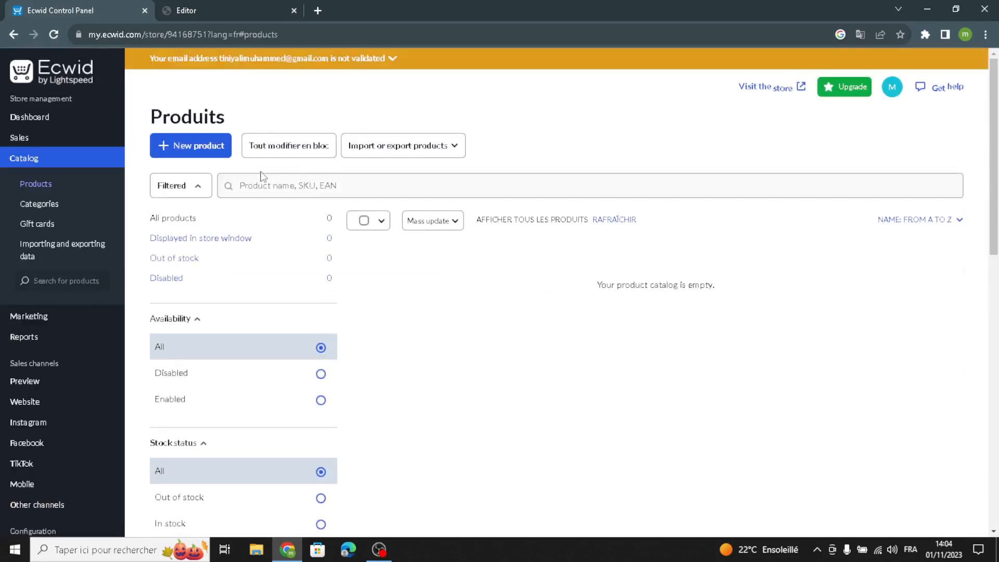
{"action": "left_click", "coordinate": [180, 152]}
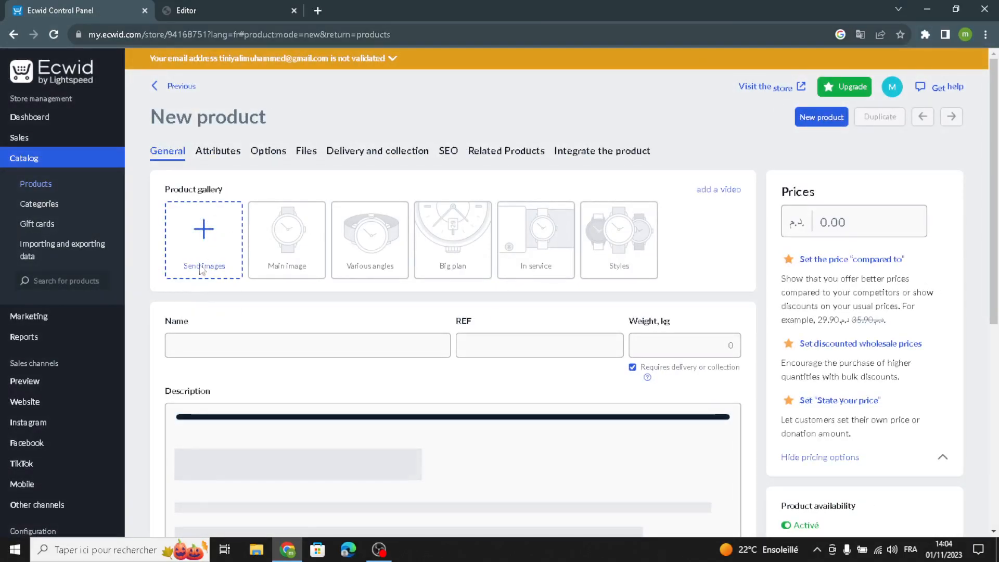
- Search Google Images for "food and beverage" in a new browser tab
{"action": "left_click", "coordinate": [317, 11]}
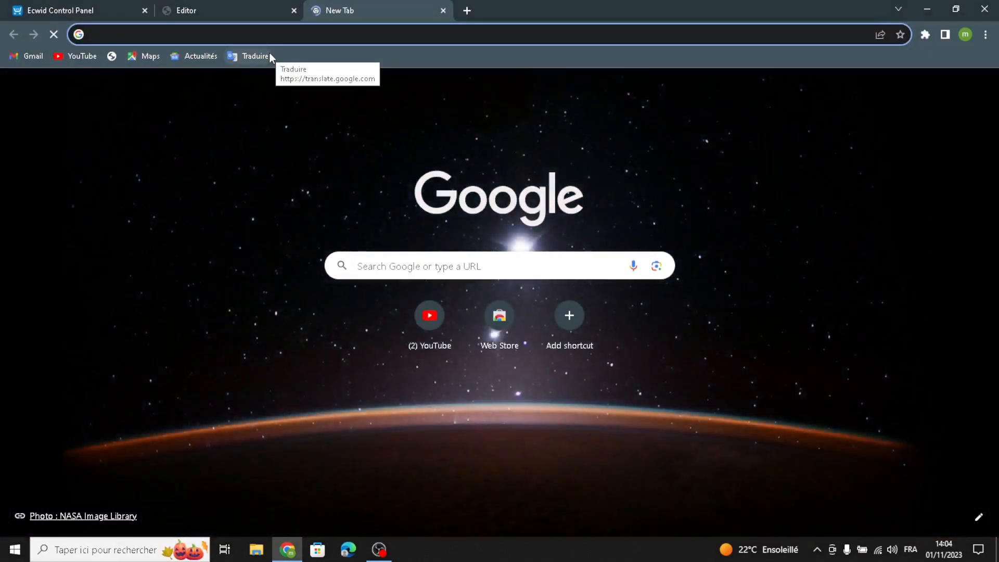
{"action": "type", "text": "food"}
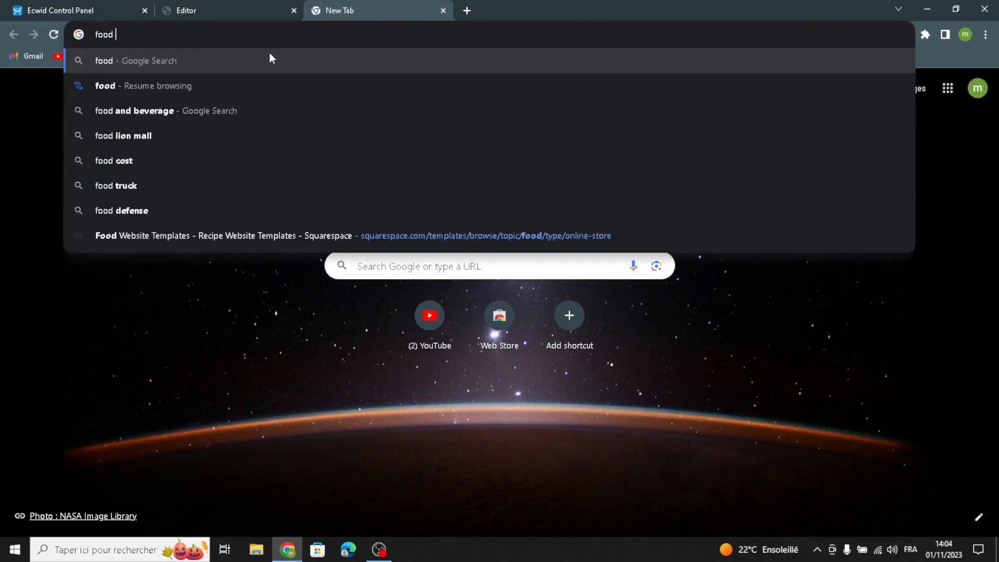
{"action": "left_click", "coordinate": [231, 109]}
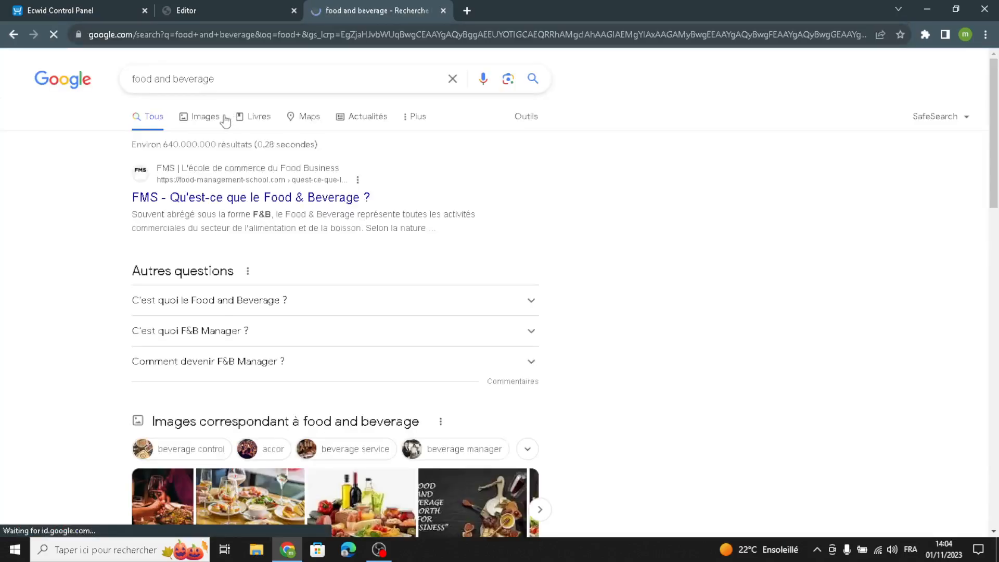
{"action": "left_click", "coordinate": [210, 121]}
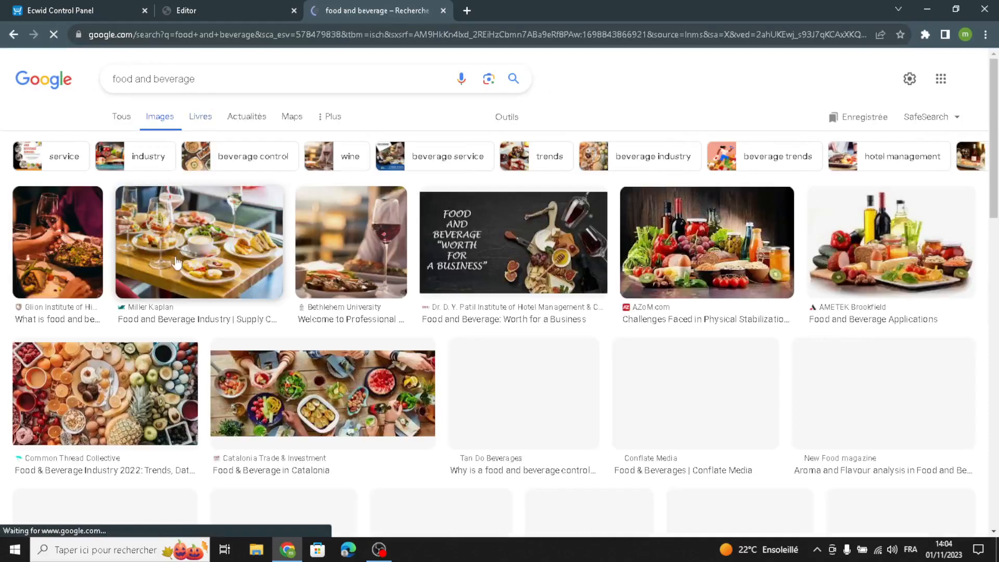
- Find the Trade Brains picture of a burger, fries and cola among the image results and save it to the computer
{"action": "scroll", "coordinate": [173, 293], "scroll_direction": "down", "scroll_amount": 1}
{"action": "scroll", "coordinate": [173, 302], "scroll_direction": "down", "scroll_amount": 1}
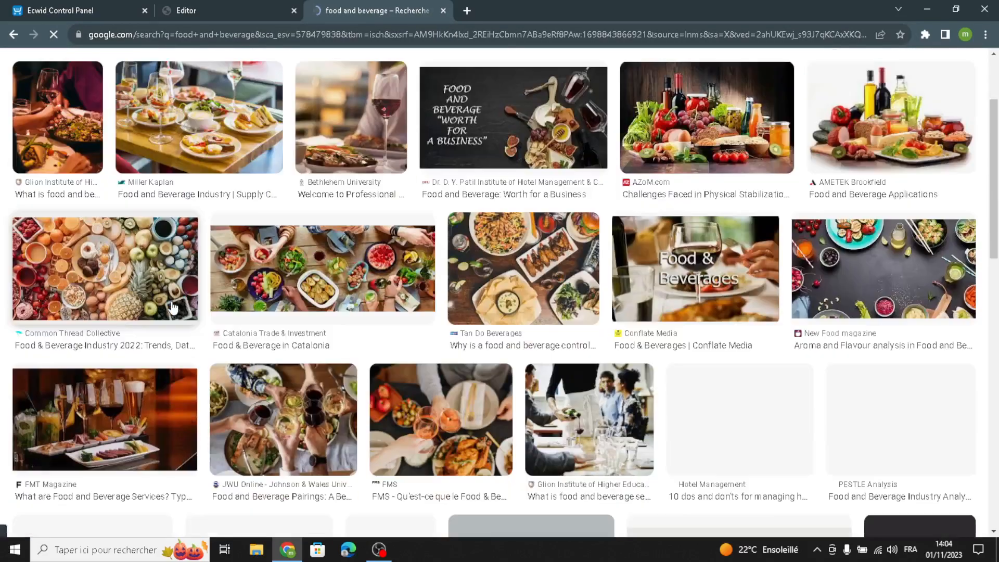
{"action": "scroll", "coordinate": [173, 307], "scroll_direction": "down", "scroll_amount": 4}
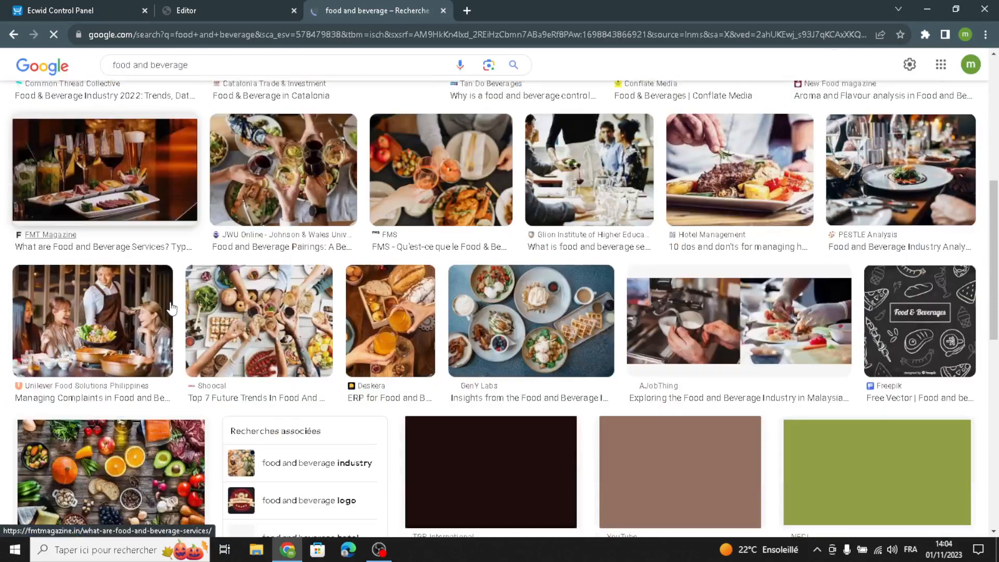
{"action": "scroll", "coordinate": [174, 307], "scroll_direction": "down", "scroll_amount": 2}
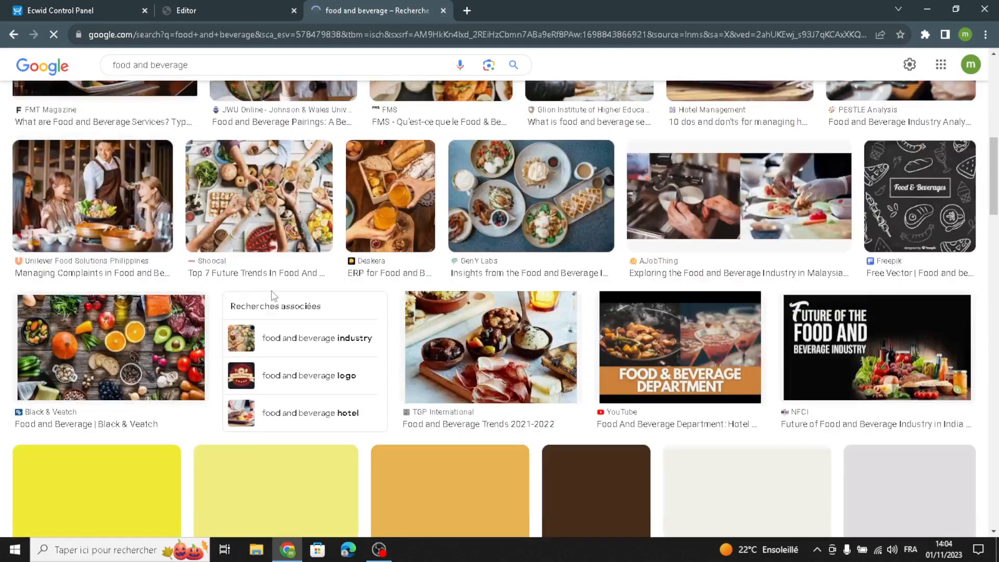
{"action": "scroll", "coordinate": [269, 298], "scroll_direction": "down", "scroll_amount": 2}
{"action": "scroll", "coordinate": [269, 298], "scroll_direction": "down", "scroll_amount": 2}
{"action": "scroll", "coordinate": [469, 323], "scroll_direction": "down", "scroll_amount": 2}
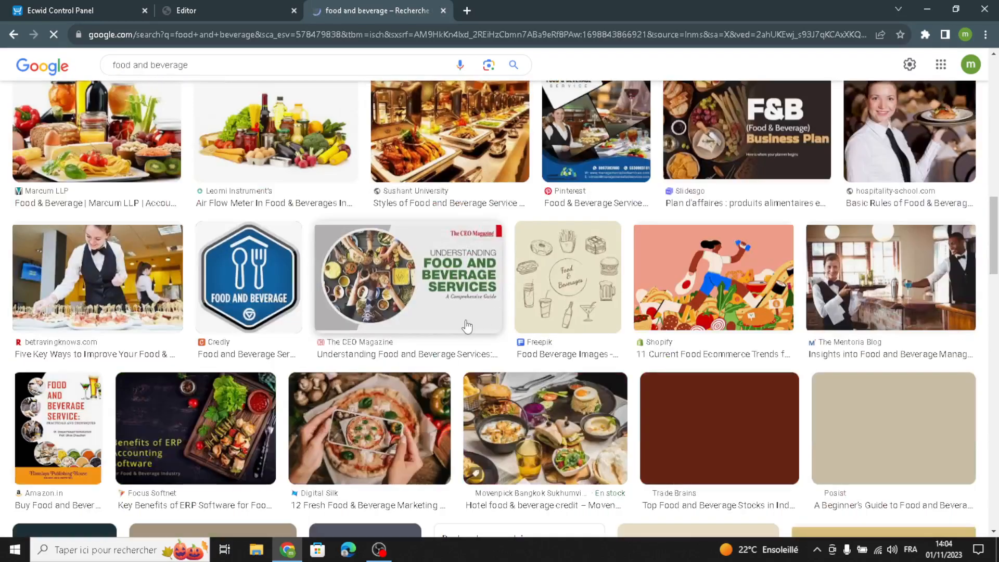
{"action": "scroll", "coordinate": [760, 352], "scroll_direction": "down", "scroll_amount": 2}
{"action": "left_click", "coordinate": [710, 318]}
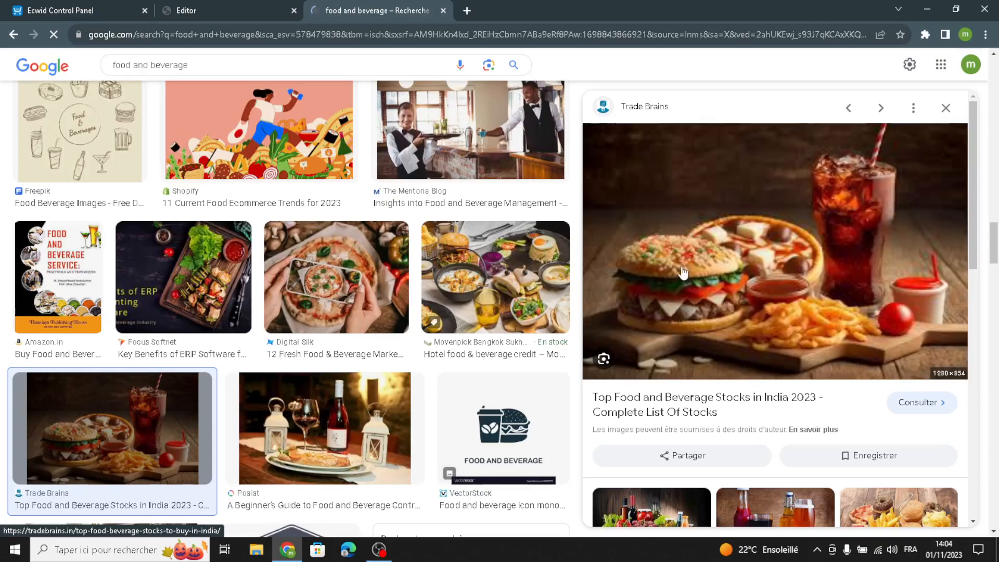
{"action": "right_click", "coordinate": [720, 316]}
{"action": "left_click", "coordinate": [744, 438]}
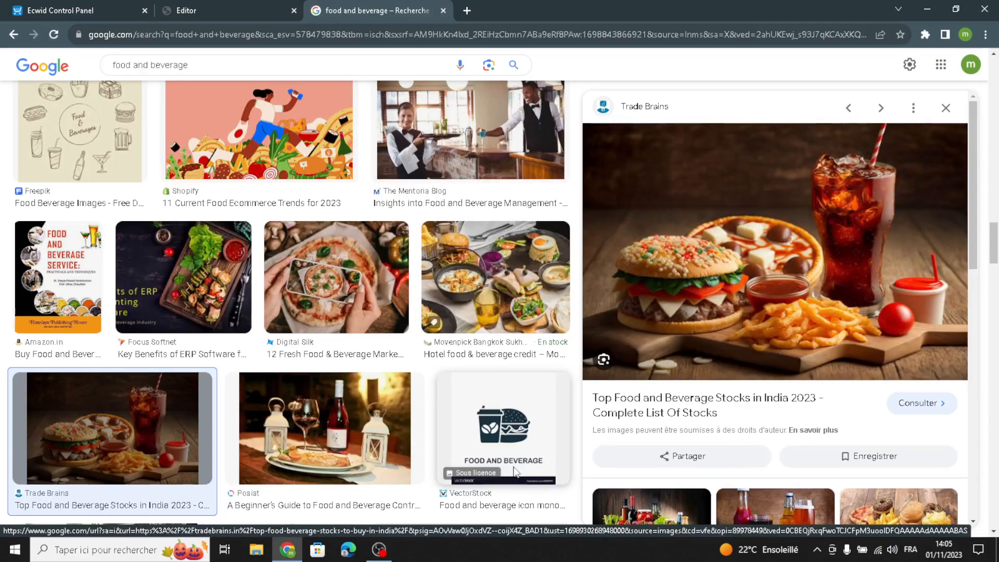
{"action": "key", "text": "Return"}
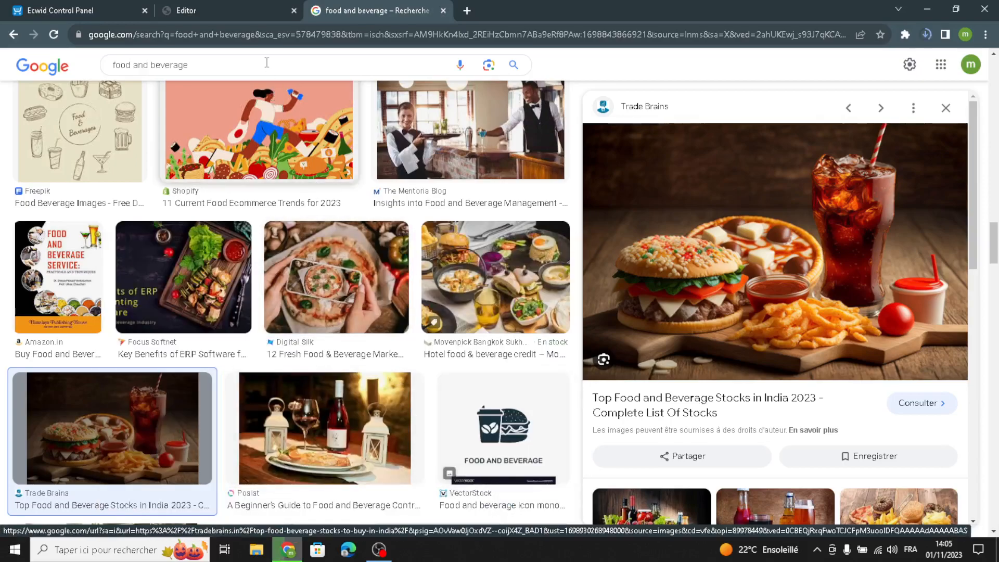
- Back in the Ecwid Control Panel, upload the downloaded Top-Food-and-Beverage-Stocks-in-India JPG to the new product's gallery
{"action": "left_click", "coordinate": [218, 7]}
{"action": "left_click", "coordinate": [60, 10]}
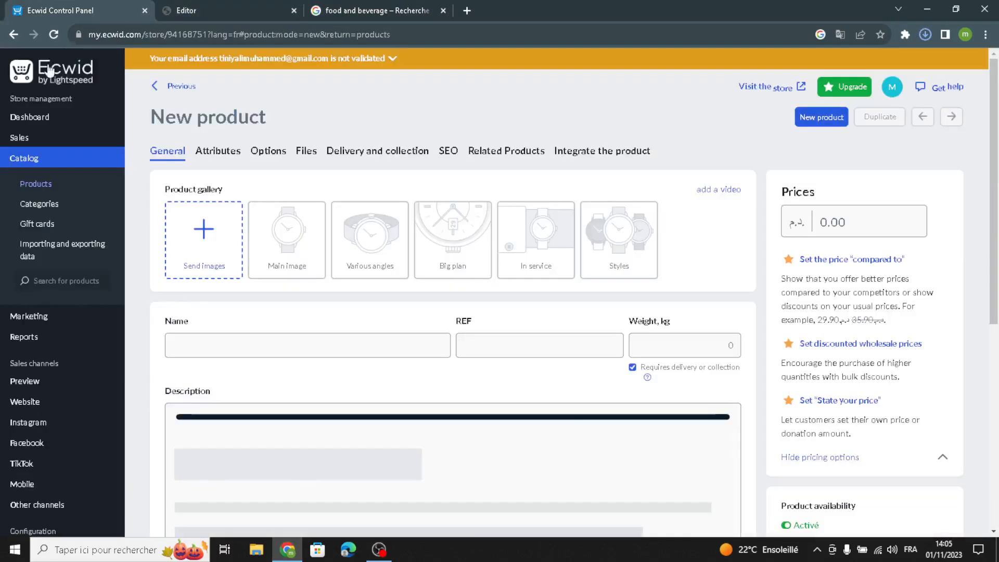
{"action": "left_click", "coordinate": [206, 227]}
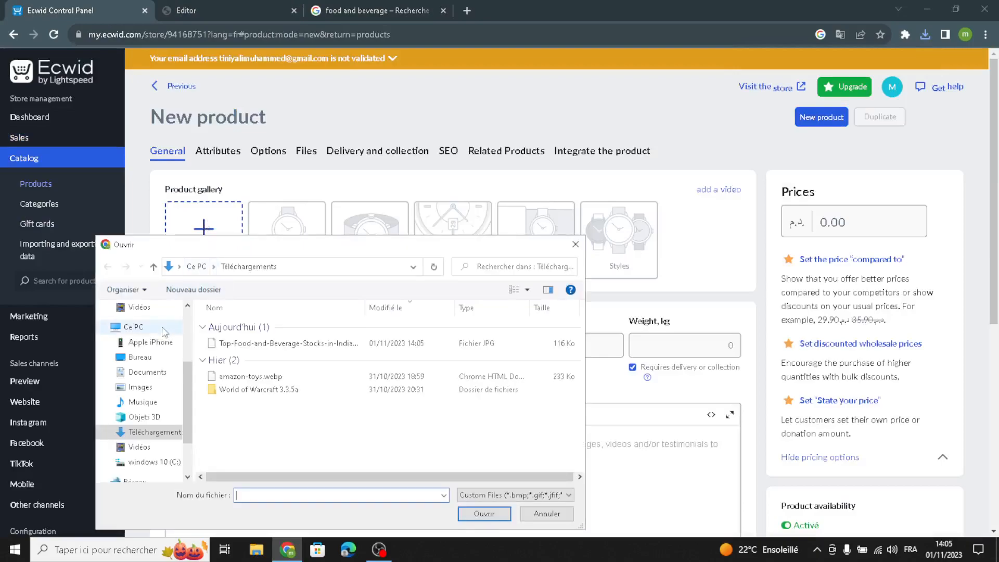
{"action": "left_click", "coordinate": [284, 343]}
{"action": "left_click", "coordinate": [495, 519]}
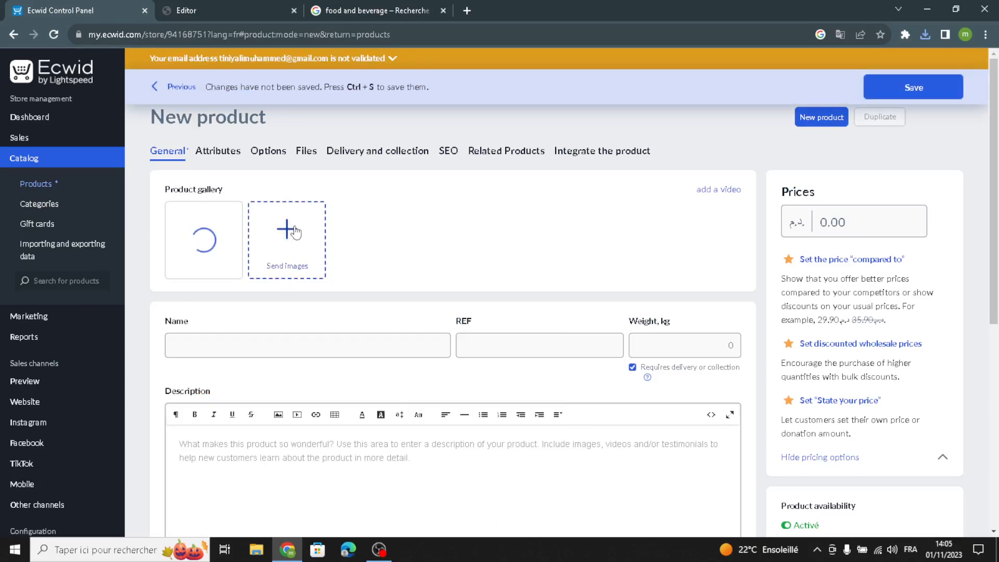
- Examine the new product's name, REF, weight, price and description fields
{"action": "left_click", "coordinate": [258, 343]}
{"action": "left_click", "coordinate": [234, 349]}
{"action": "left_click", "coordinate": [241, 346]}
{"action": "left_click", "coordinate": [571, 345]}
{"action": "left_click", "coordinate": [680, 350]}
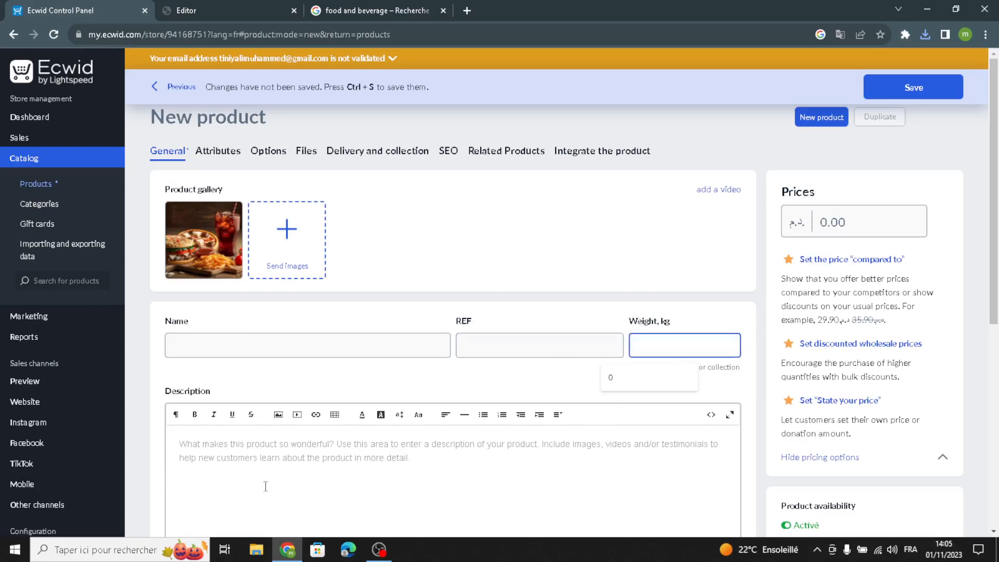
{"action": "left_click", "coordinate": [831, 219]}
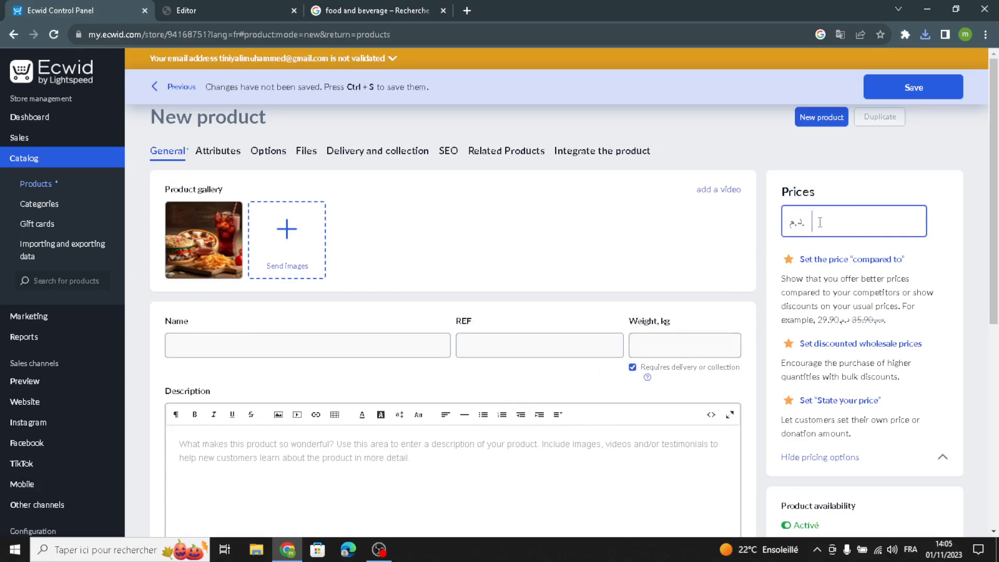
{"action": "scroll", "coordinate": [331, 470], "scroll_direction": "down", "scroll_amount": 2}
{"action": "left_click", "coordinate": [304, 353]}
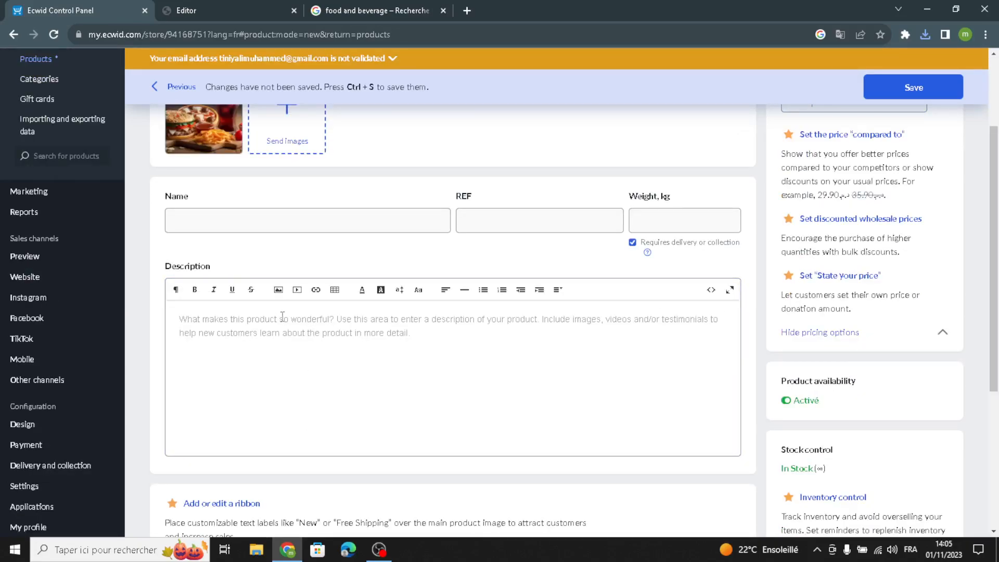
- Look over the new product form, from its gallery and description to the pricing and stock options
{"action": "scroll", "coordinate": [283, 316], "scroll_direction": "up", "scroll_amount": 2}
{"action": "scroll", "coordinate": [283, 317], "scroll_direction": "down", "scroll_amount": 6}
{"action": "scroll", "coordinate": [283, 316], "scroll_direction": "up", "scroll_amount": 6}
{"action": "scroll", "coordinate": [283, 317], "scroll_direction": "down", "scroll_amount": 4}
{"action": "scroll", "coordinate": [284, 321], "scroll_direction": "up", "scroll_amount": 4}
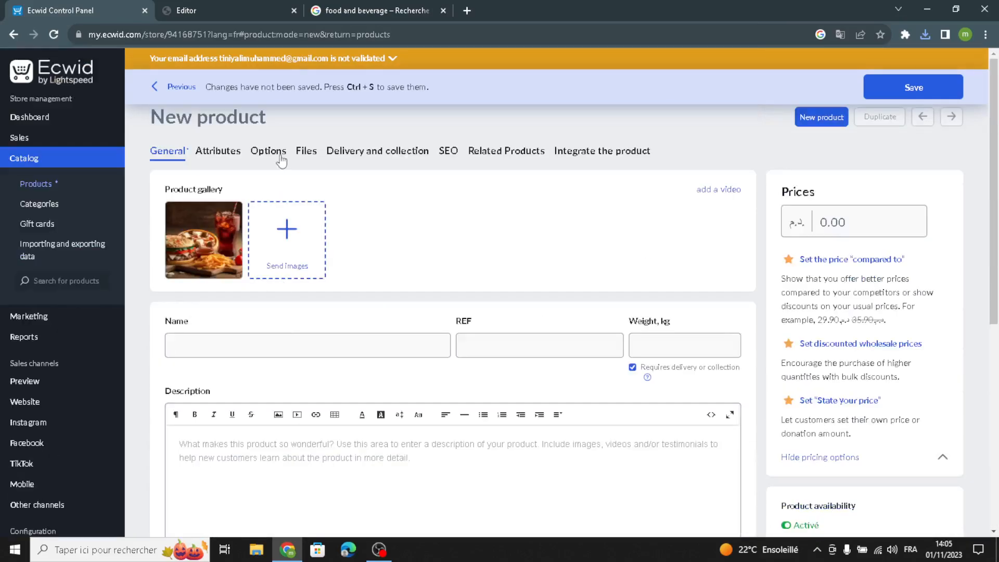
- Switch to the website editor and review the Store section's design options
{"action": "left_click", "coordinate": [229, 6]}
{"action": "left_click", "coordinate": [132, 162]}
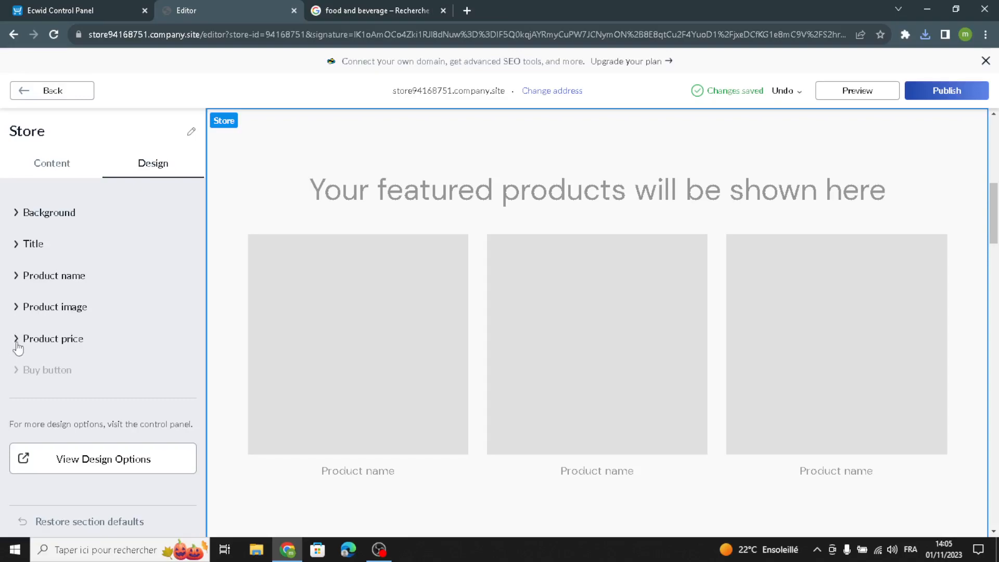
{"action": "left_click", "coordinate": [67, 92]}
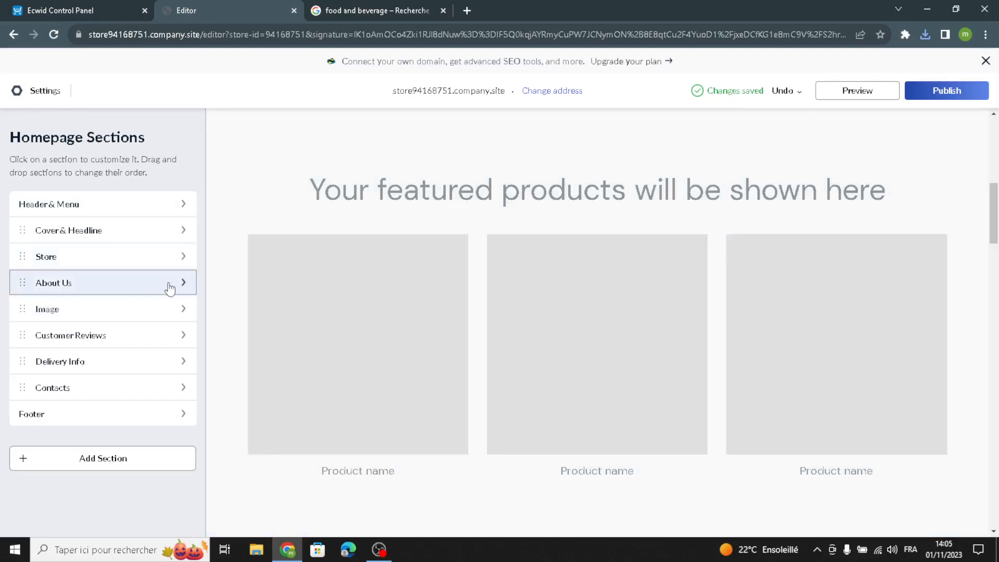
- Review the About Us section's title, subtitle and description fields and its available layouts
{"action": "left_click", "coordinate": [169, 282]}
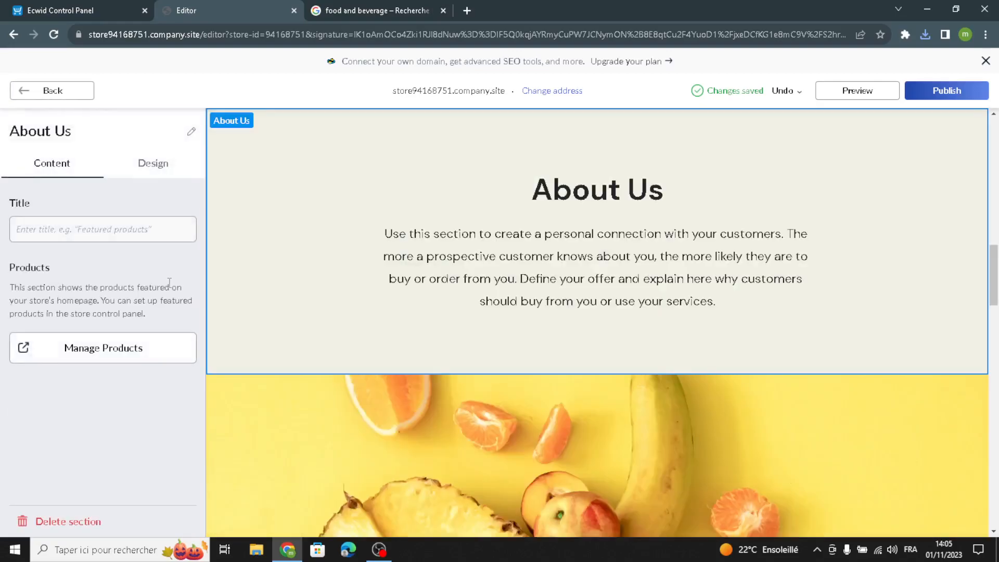
{"action": "left_click", "coordinate": [125, 300]}
{"action": "left_click", "coordinate": [66, 473]}
{"action": "left_click_drag", "start_coordinate": [57, 452], "coordinate": [15, 369]}
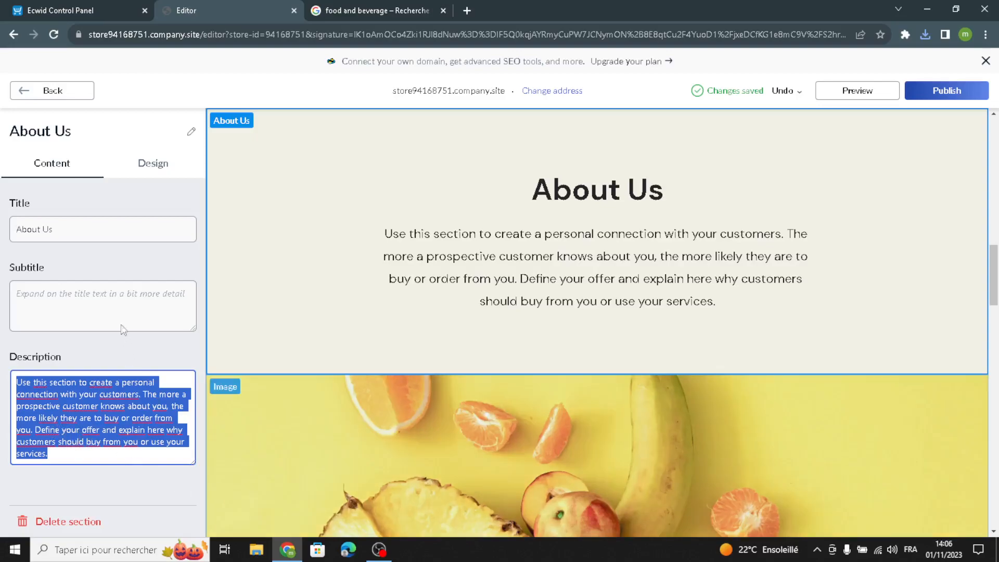
{"action": "left_click", "coordinate": [150, 476]}
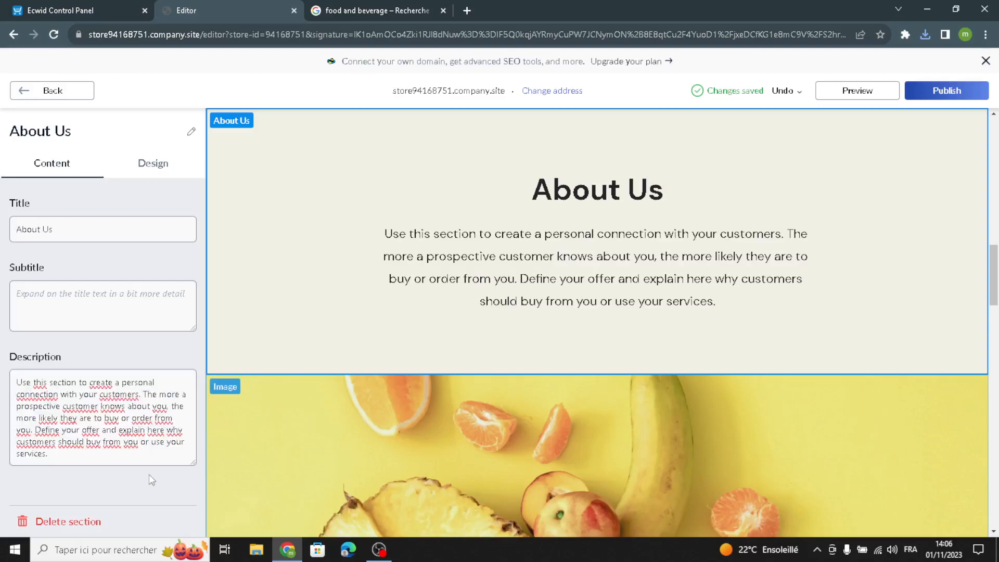
{"action": "left_click", "coordinate": [150, 166]}
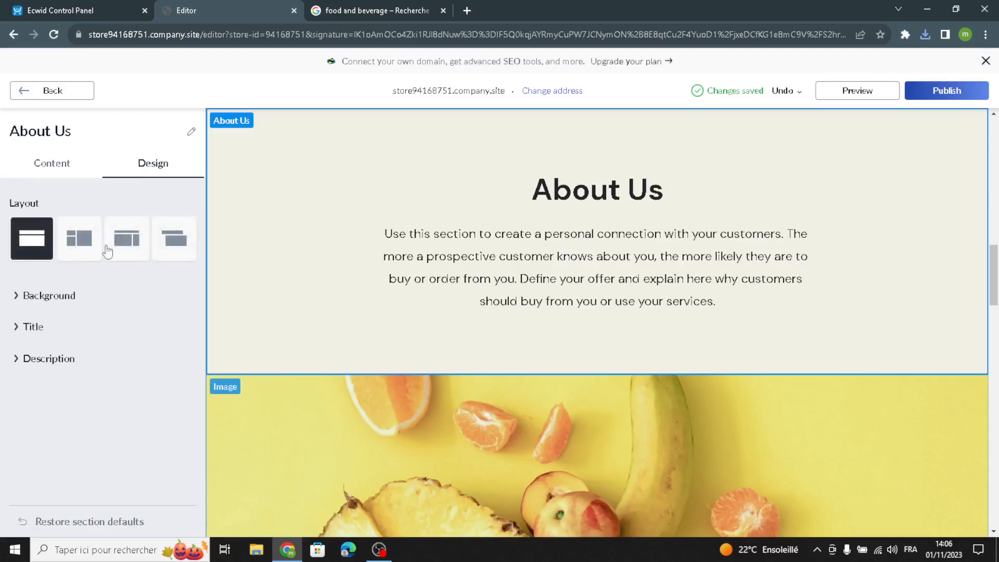
{"action": "left_click", "coordinate": [67, 163]}
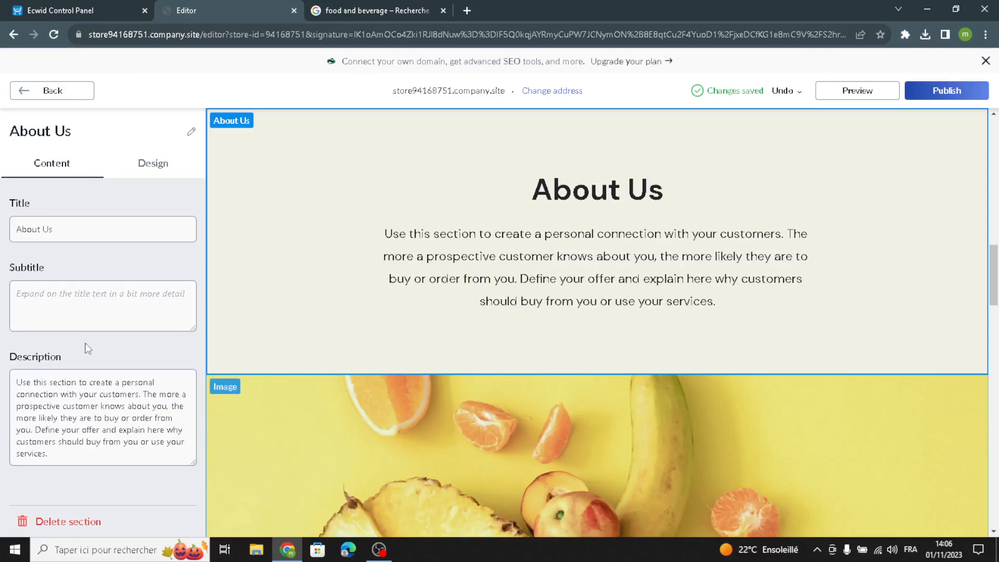
- Compare the About Us layouts and apply the one with the description offset below and to the right of the title
{"action": "left_click", "coordinate": [145, 170]}
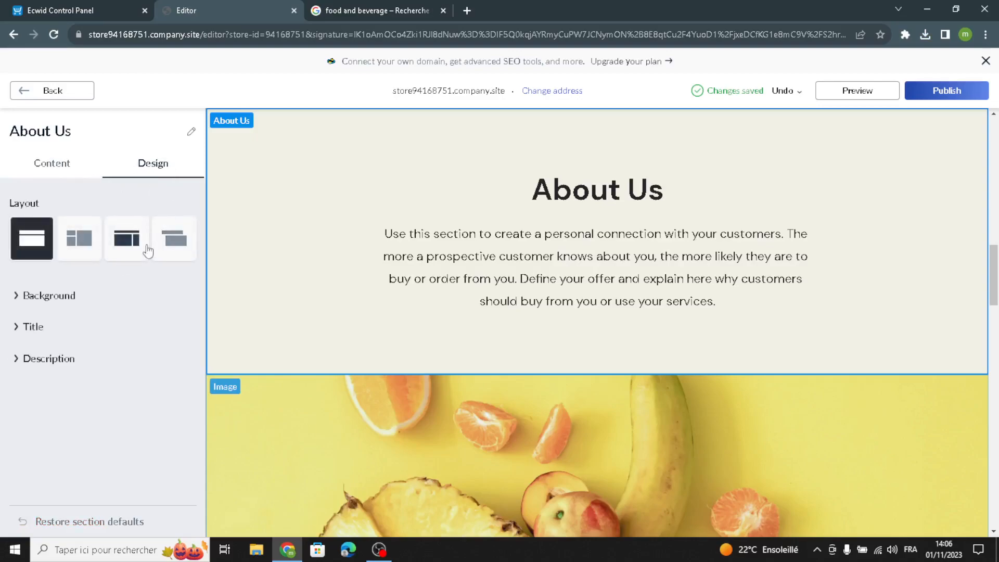
{"action": "left_click", "coordinate": [72, 237]}
{"action": "left_click", "coordinate": [125, 242]}
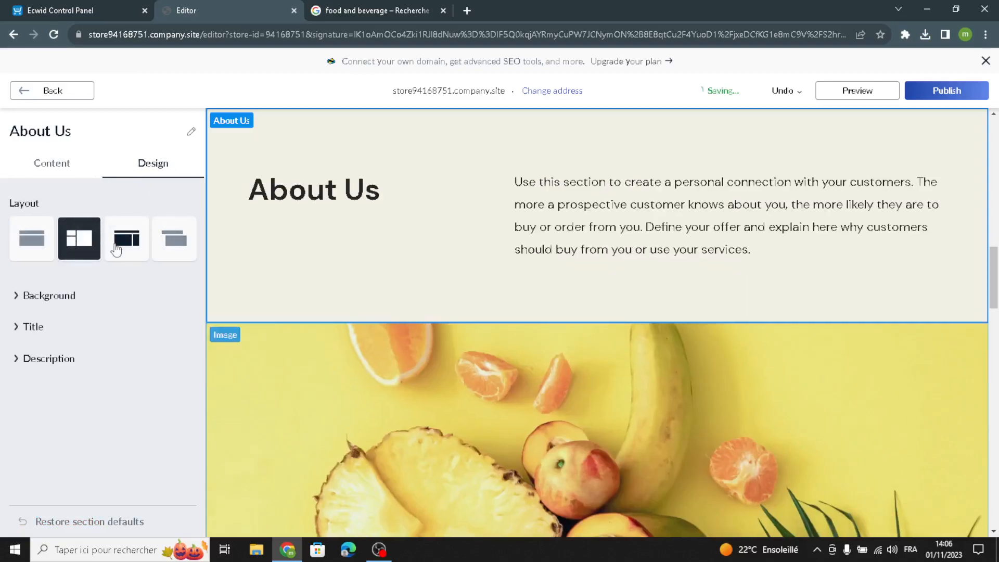
{"action": "left_click", "coordinate": [174, 238]}
{"action": "left_click", "coordinate": [49, 238]}
{"action": "left_click", "coordinate": [115, 242]}
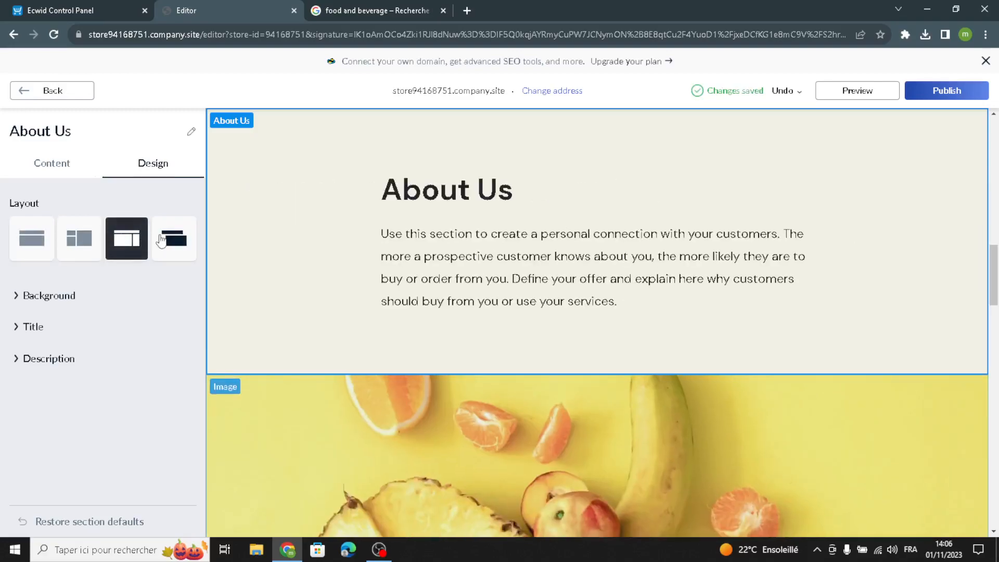
{"action": "left_click", "coordinate": [169, 239]}
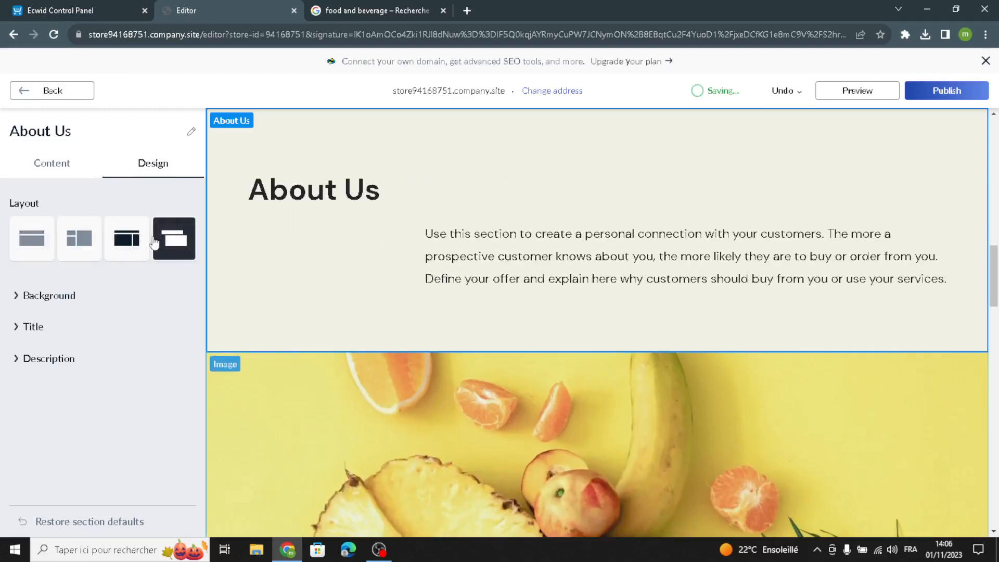
- Review the background, title and description design settings of the About Us section
{"action": "left_click", "coordinate": [50, 296]}
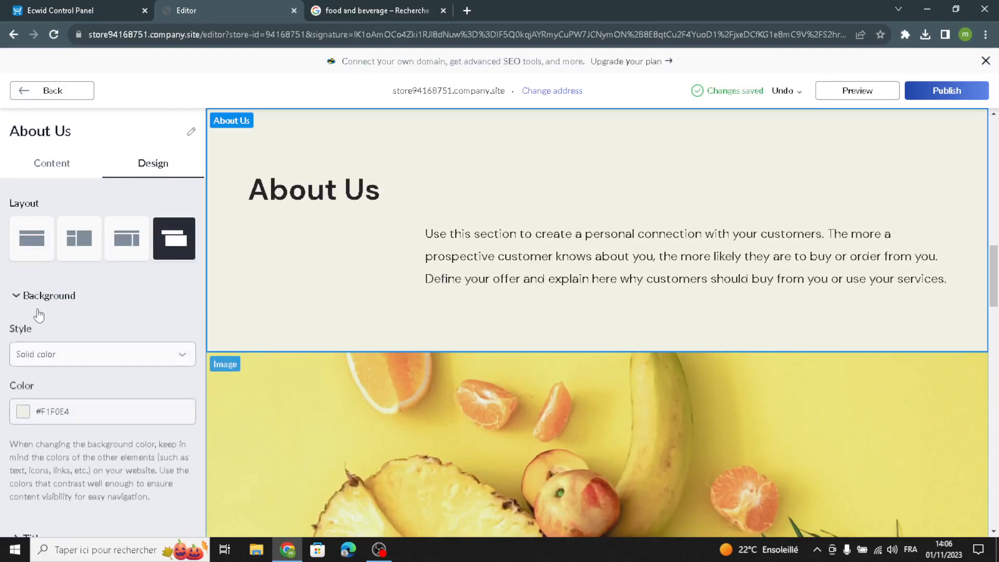
{"action": "scroll", "coordinate": [37, 315], "scroll_direction": "down", "scroll_amount": 2}
{"action": "left_click", "coordinate": [7, 446]}
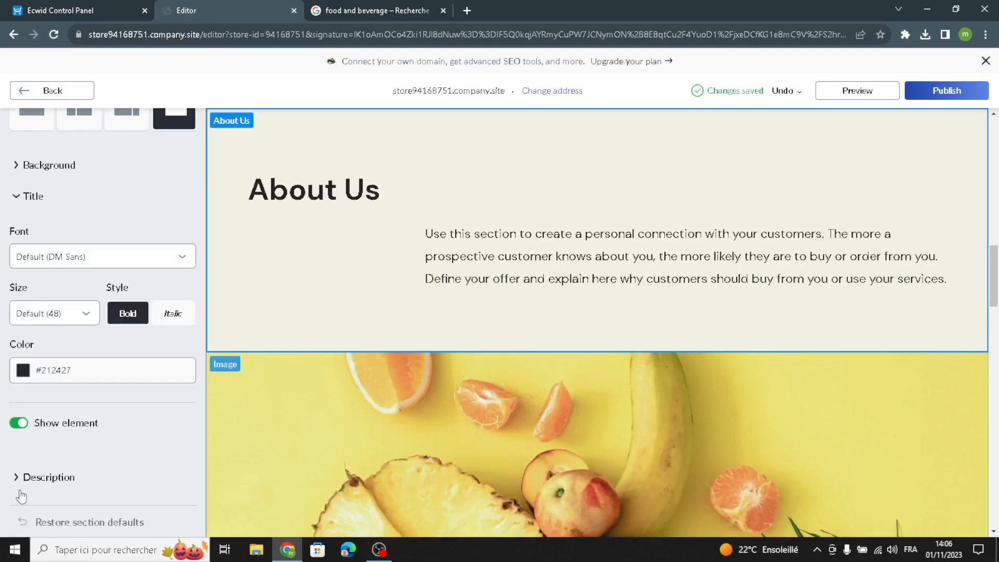
{"action": "left_click", "coordinate": [28, 476]}
{"action": "scroll", "coordinate": [83, 406], "scroll_direction": "up", "scroll_amount": 2}
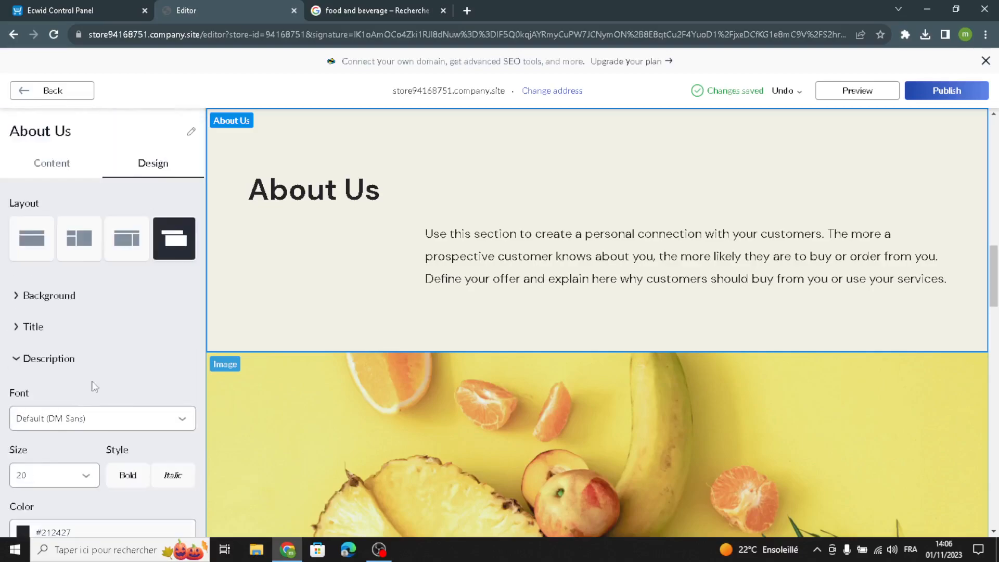
{"action": "left_click", "coordinate": [49, 94]}
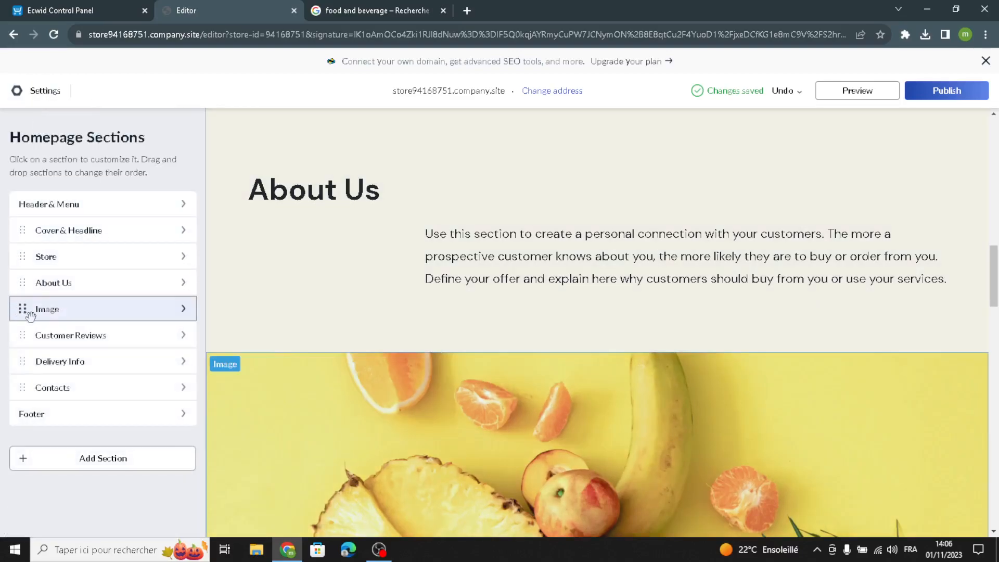
- Review the Image section's tagline, title, description, image and action link fields
{"action": "left_click", "coordinate": [30, 313]}
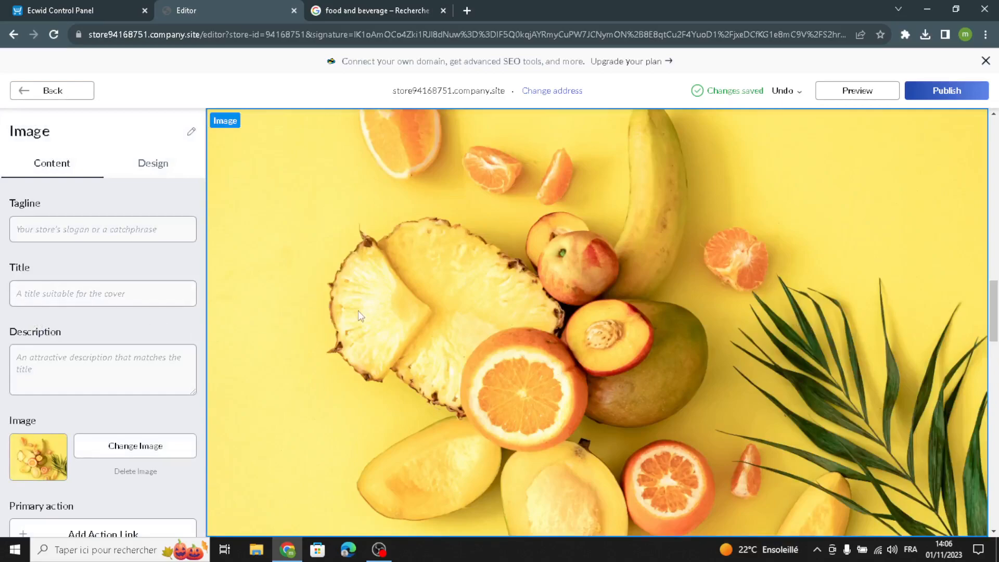
{"action": "left_click", "coordinate": [68, 367]}
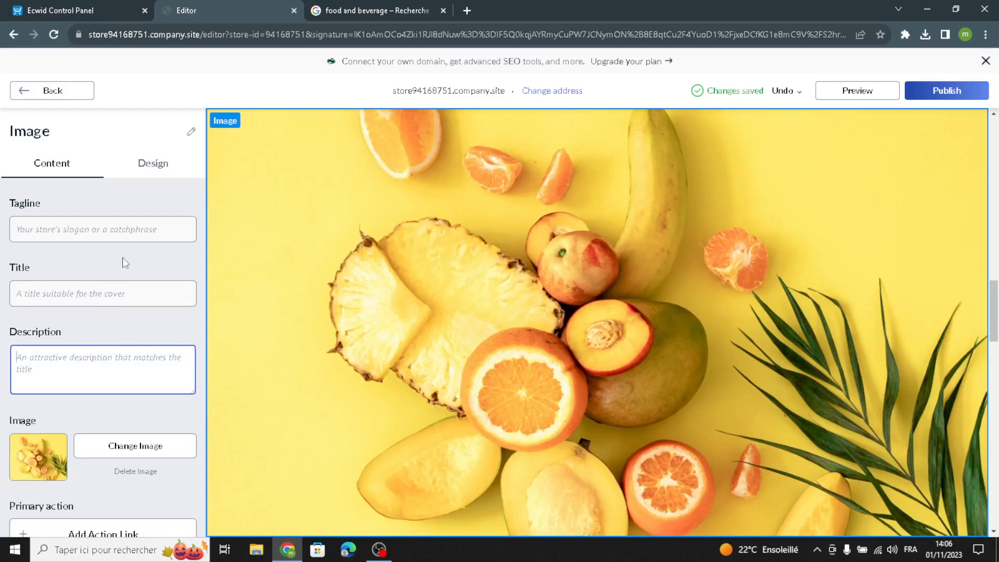
{"action": "left_click", "coordinate": [141, 230]}
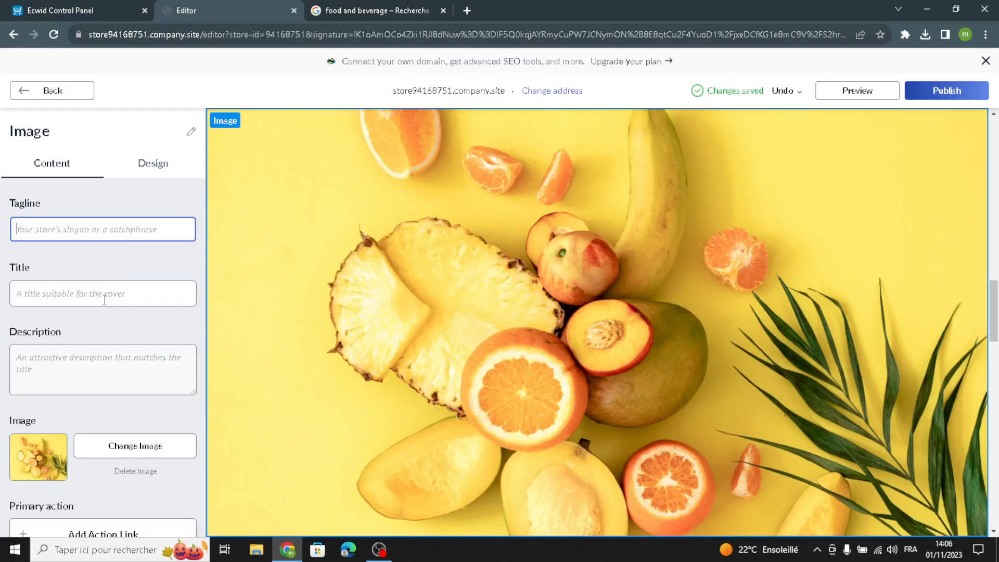
{"action": "scroll", "coordinate": [104, 300], "scroll_direction": "down", "scroll_amount": 3}
{"action": "scroll", "coordinate": [111, 346], "scroll_direction": "up", "scroll_amount": 3}
- Apply the Image section layout that places the text area on the left and the fruit picture on the right
{"action": "left_click", "coordinate": [167, 162]}
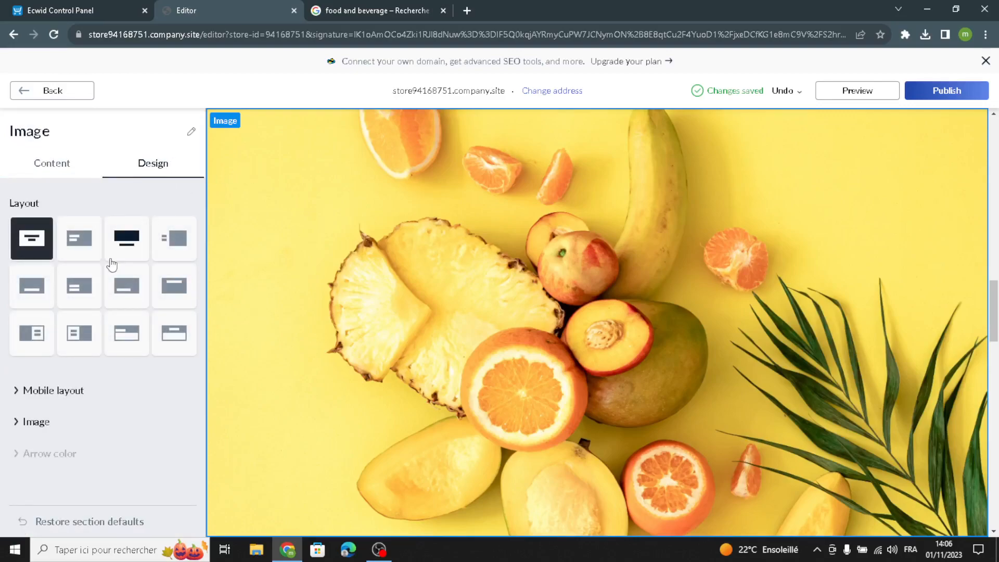
{"action": "left_click", "coordinate": [164, 241]}
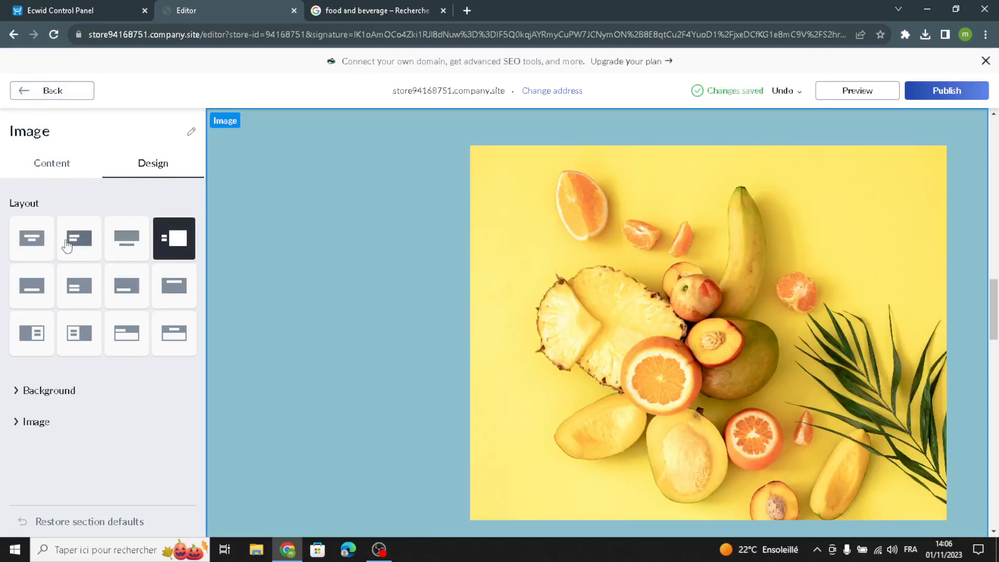
{"action": "left_click", "coordinate": [54, 96]}
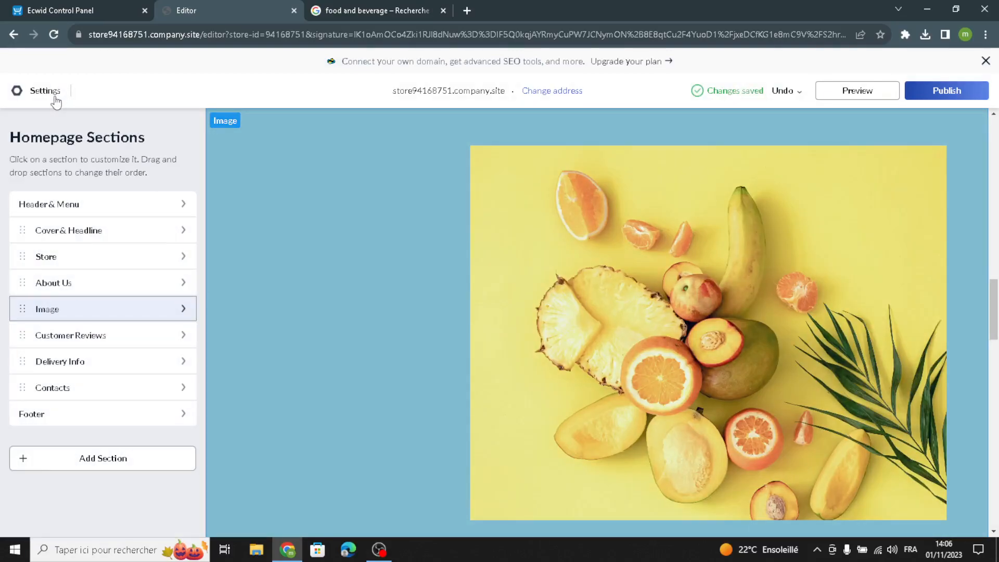
- Set the Customer Reviews section's title to "Customer reviews"
{"action": "left_click", "coordinate": [132, 334]}
{"action": "left_click", "coordinate": [114, 223]}
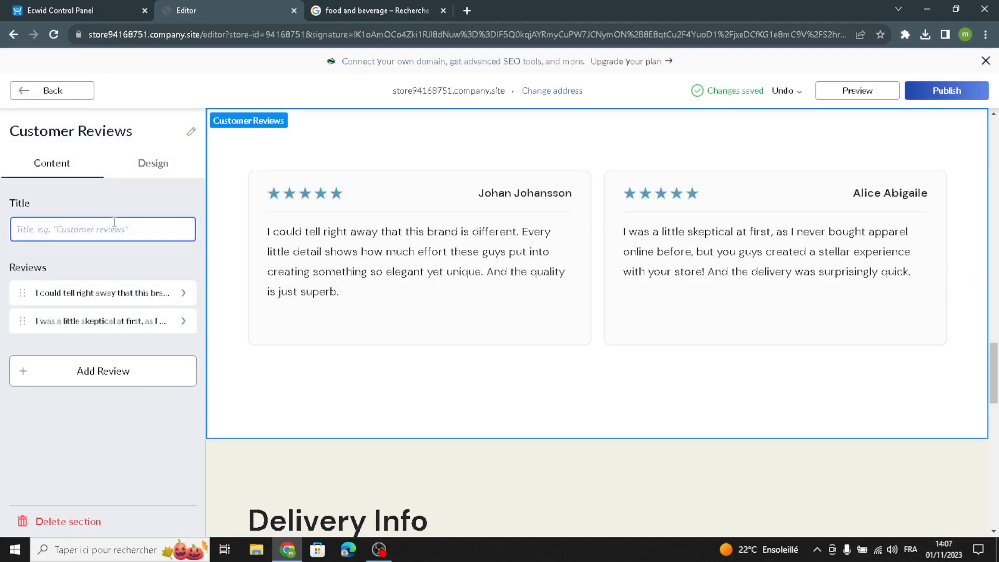
{"action": "type", "text": "Custo"}
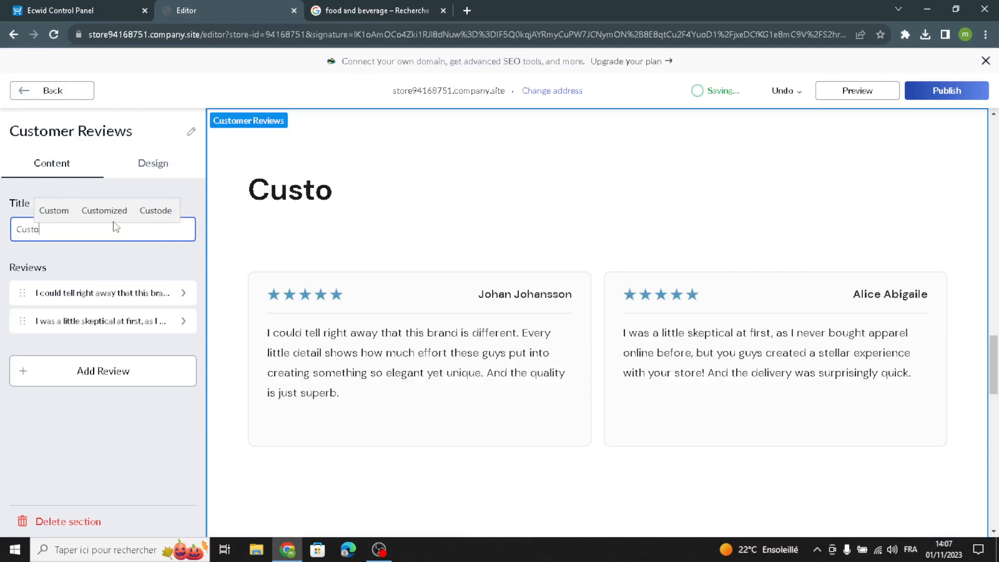
{"action": "type", "text": "mer r"}
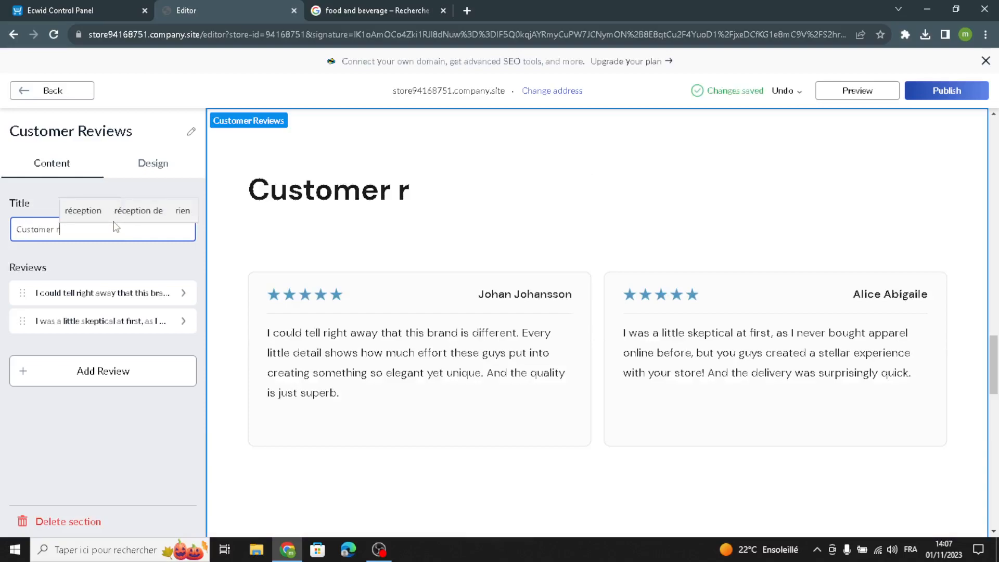
{"action": "type", "text": "eviws"}
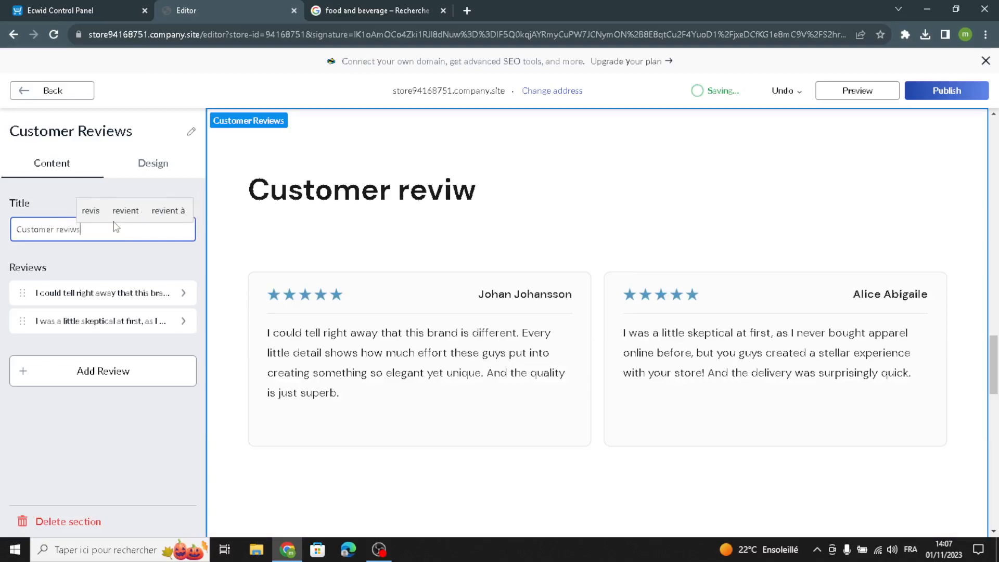
{"action": "type", "text": "e"}
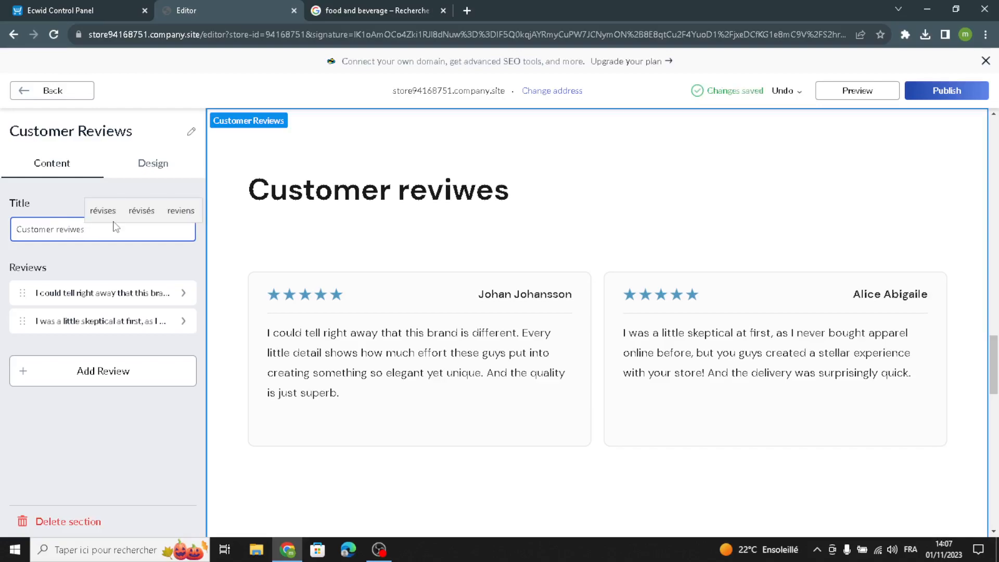
{"action": "key", "text": "BackSpace"}
{"action": "key", "text": "BackSpace"}
{"action": "key", "text": "BackSpace"}
{"action": "type", "text": "e"}
{"action": "type", "text": "xs"}
{"action": "key", "text": "BackSpace"}
{"action": "key", "text": "BackSpace"}
{"action": "type", "text": "ws"}
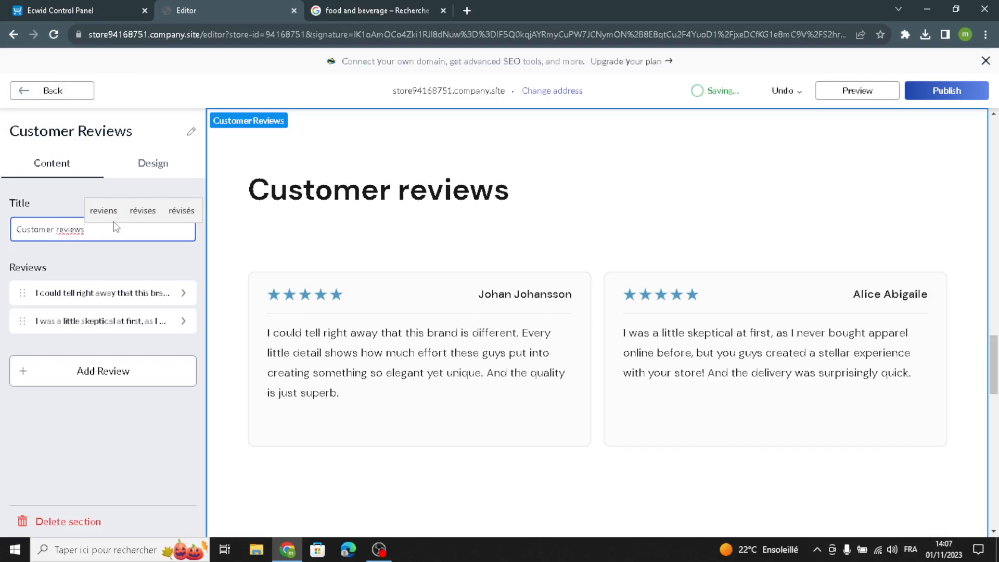
- Add a review to the Customer Reviews section, keeping its placeholder text, default author and five-star rating
{"action": "left_click", "coordinate": [50, 371]}
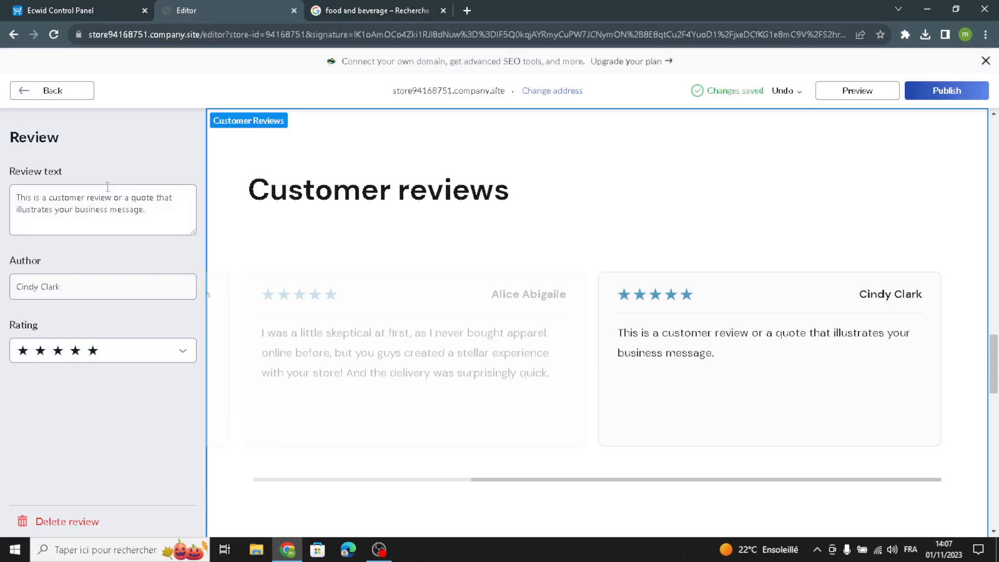
{"action": "left_click_drag", "start_coordinate": [65, 289], "coordinate": [2, 297]}
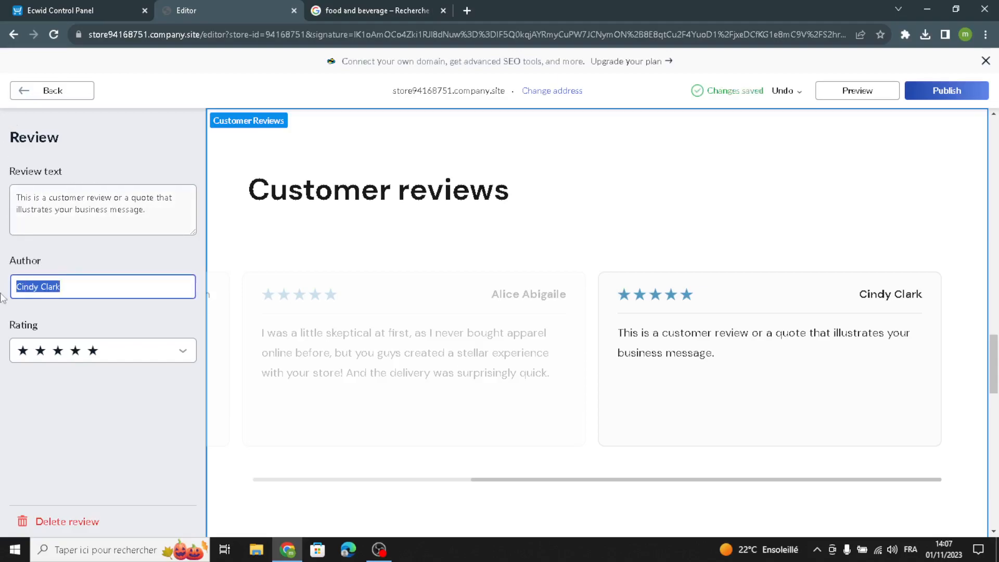
{"action": "left_click", "coordinate": [48, 353]}
{"action": "left_click", "coordinate": [42, 350]}
{"action": "left_click", "coordinate": [29, 95]}
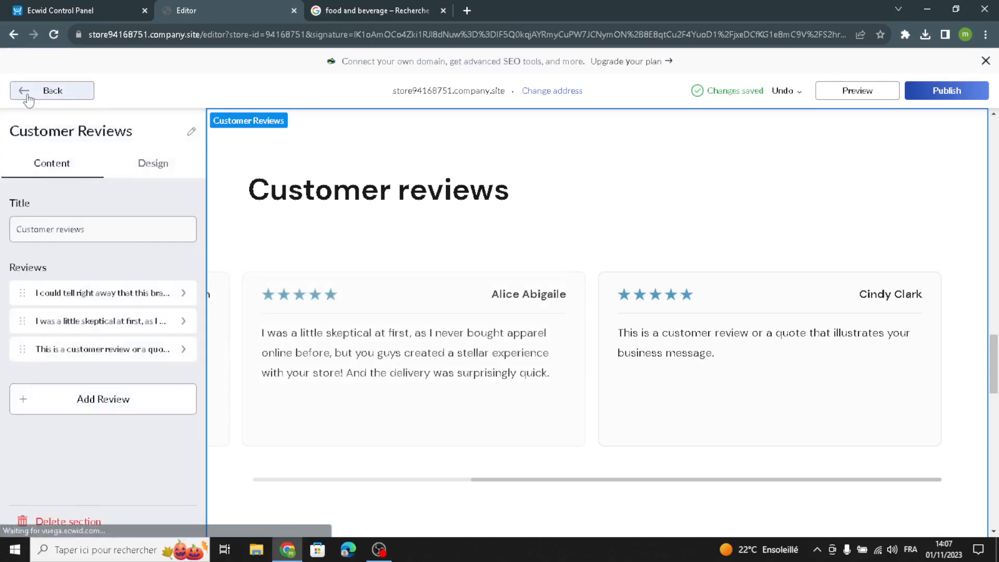
- Try several Customer Reviews layouts and apply the compact single-line slider with side arrows
{"action": "left_click", "coordinate": [150, 163]}
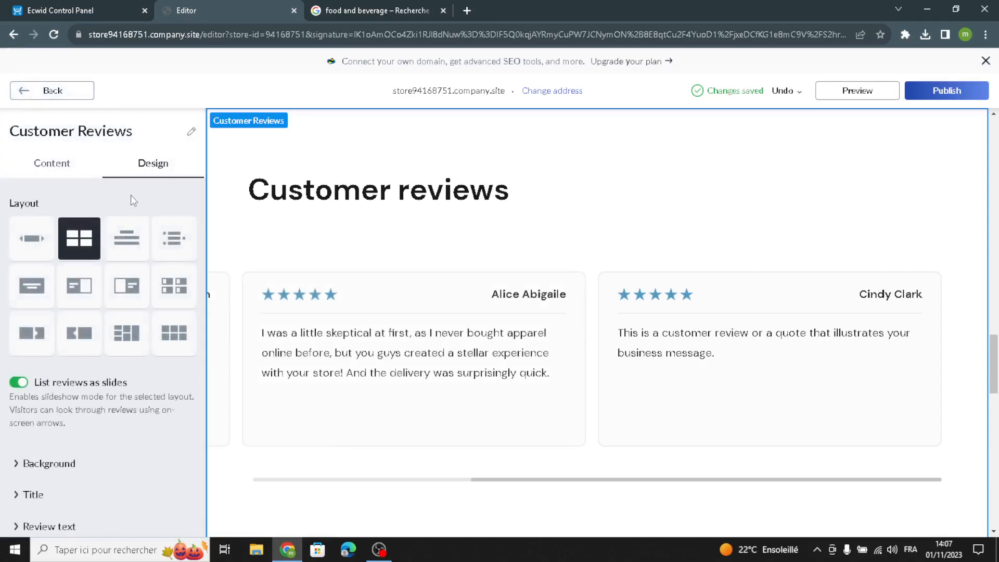
{"action": "left_click", "coordinate": [92, 296]}
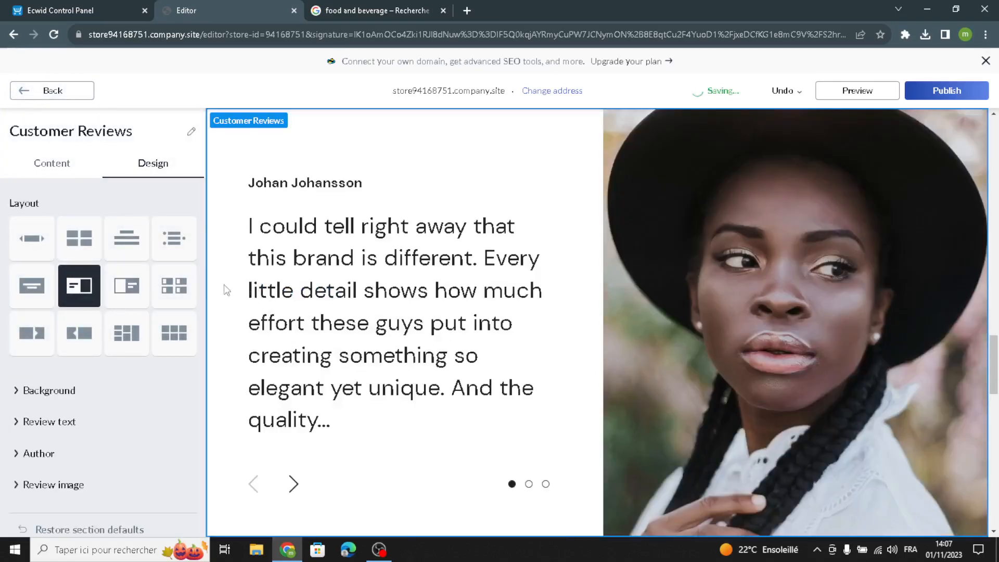
{"action": "left_click", "coordinate": [126, 333]}
{"action": "left_click", "coordinate": [32, 238]}
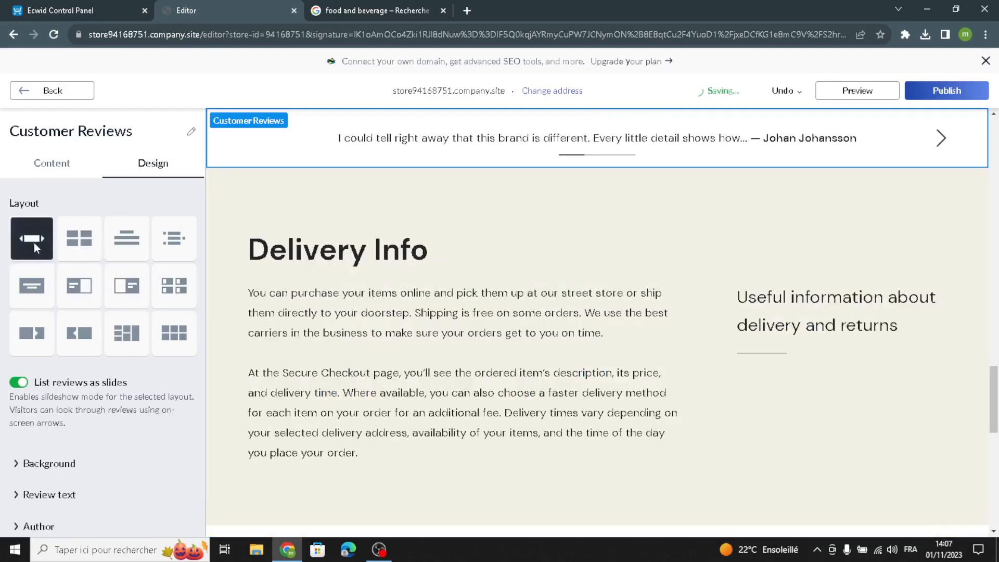
{"action": "scroll", "coordinate": [26, 281], "scroll_direction": "down", "scroll_amount": 1}
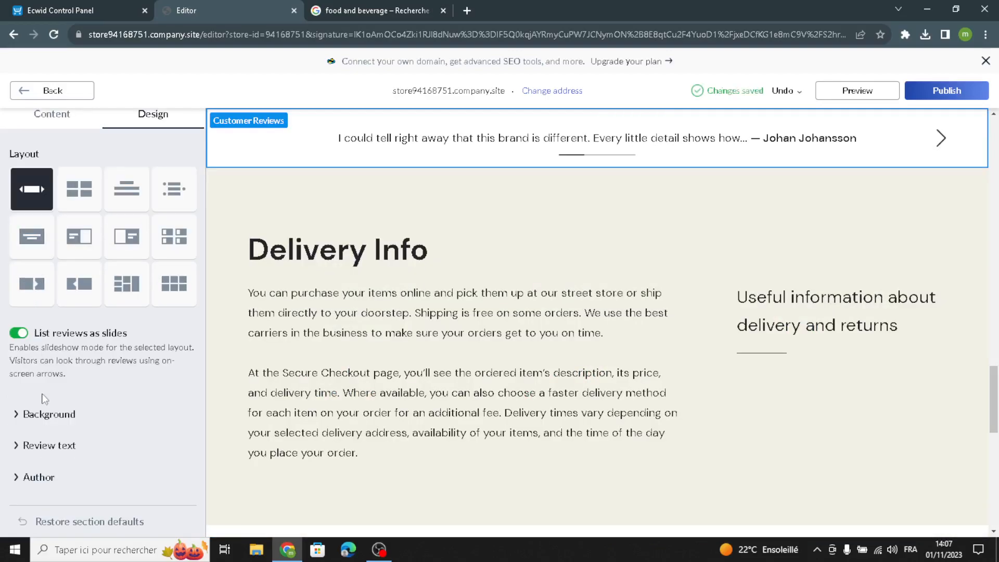
- Set the Customer Reviews section's solid background color to the gray-blue preset #9AAAB8 and return to the homepage sections list
{"action": "left_click", "coordinate": [21, 413]}
{"action": "scroll", "coordinate": [36, 431], "scroll_direction": "down", "scroll_amount": 1}
{"action": "scroll", "coordinate": [38, 435], "scroll_direction": "down", "scroll_amount": 2}
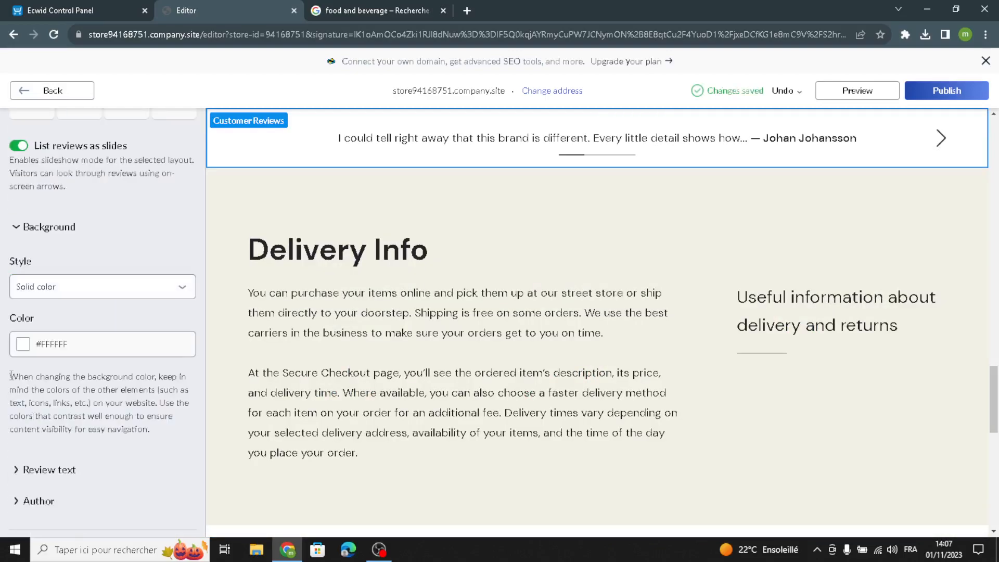
{"action": "left_click", "coordinate": [22, 346]}
{"action": "left_click", "coordinate": [77, 122]}
{"action": "left_click", "coordinate": [43, 317]}
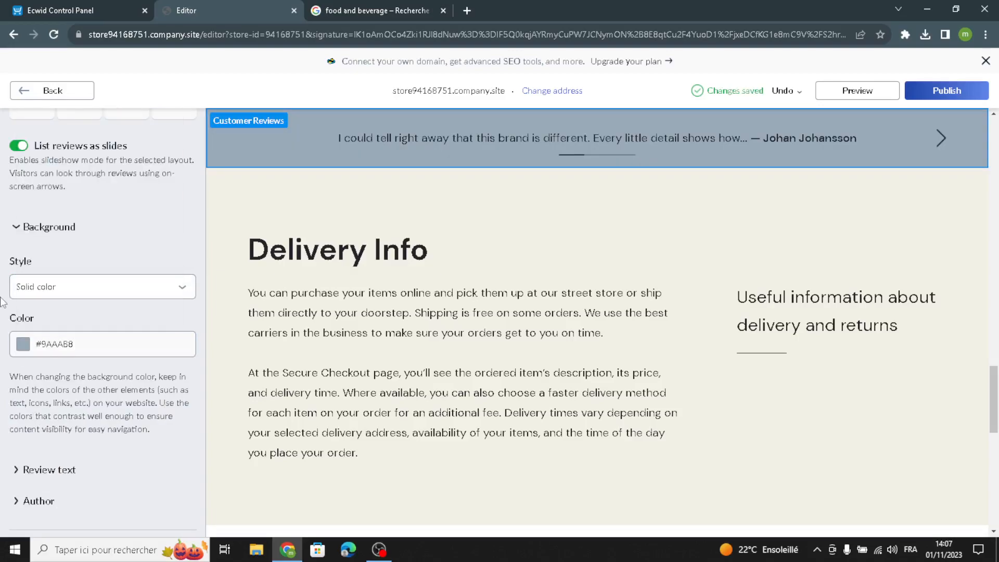
{"action": "scroll", "coordinate": [291, 243], "scroll_direction": "up", "scroll_amount": 3}
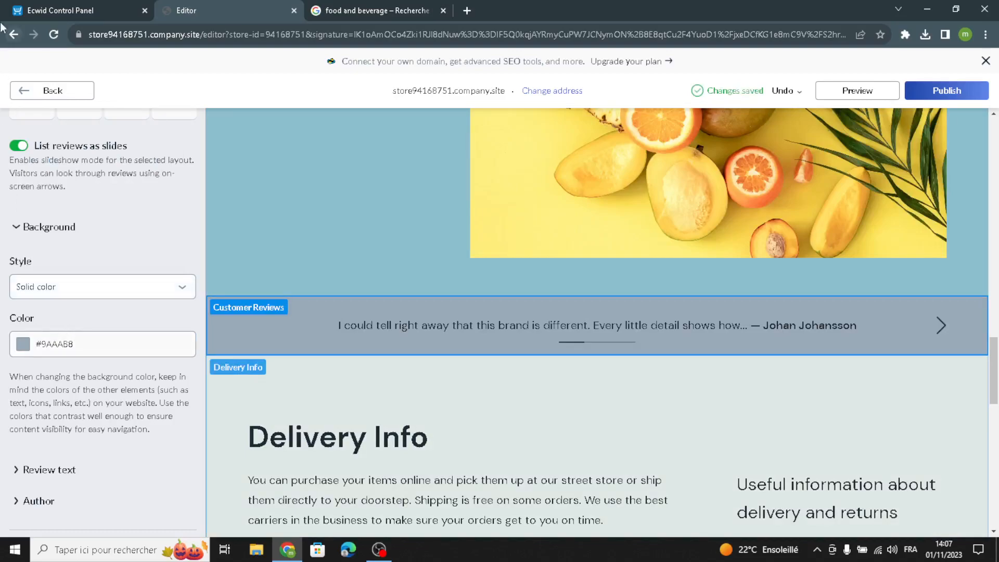
{"action": "left_click", "coordinate": [50, 90]}
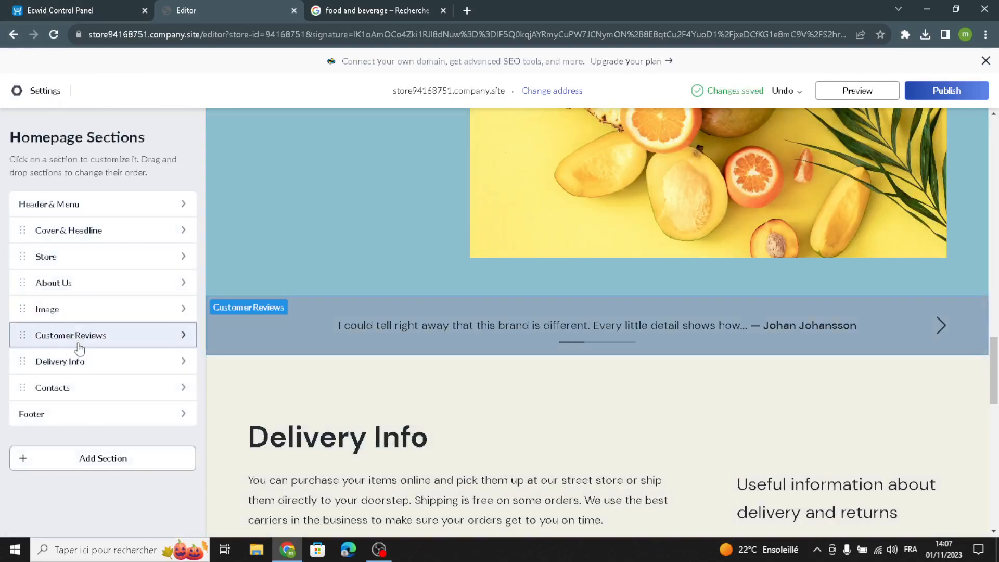
- Open the Delivery Info section and examine its subtitle and description text
{"action": "left_click", "coordinate": [81, 359]}
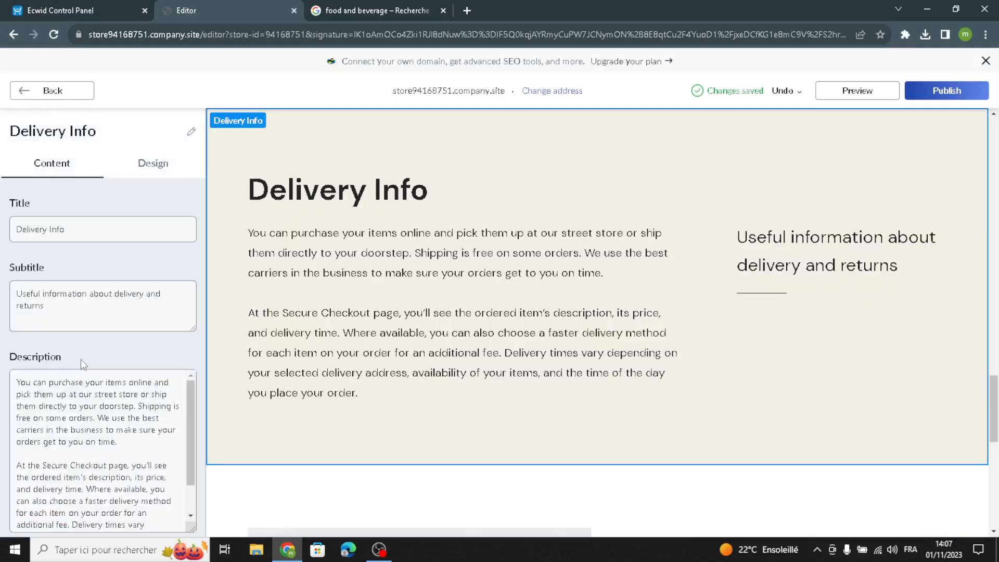
{"action": "left_click_drag", "start_coordinate": [72, 328], "coordinate": [2, 270]}
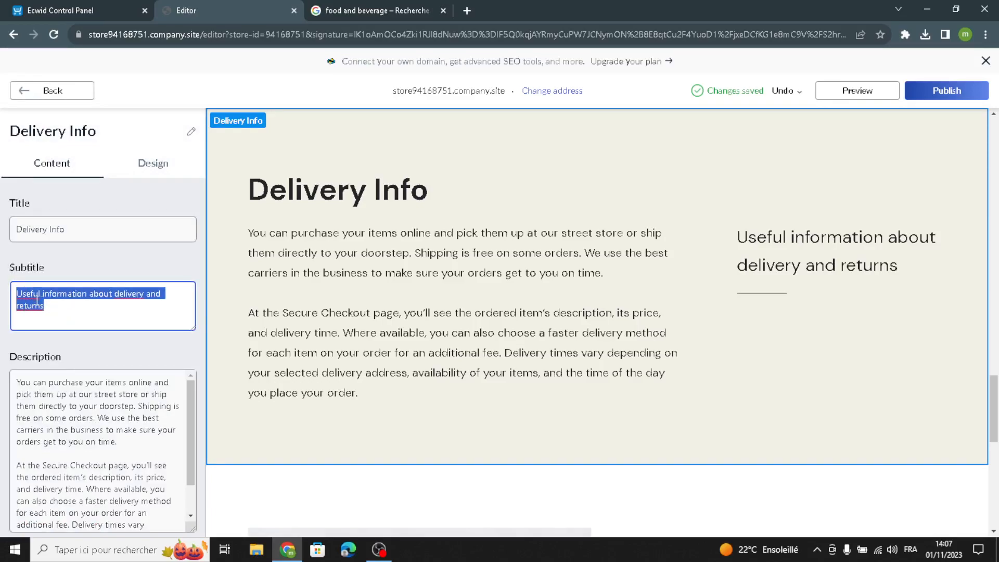
{"action": "scroll", "coordinate": [134, 464], "scroll_direction": "down", "scroll_amount": 5}
{"action": "left_click_drag", "start_coordinate": [163, 476], "coordinate": [6, 302]}
{"action": "scroll", "coordinate": [106, 439], "scroll_direction": "down", "scroll_amount": 5}
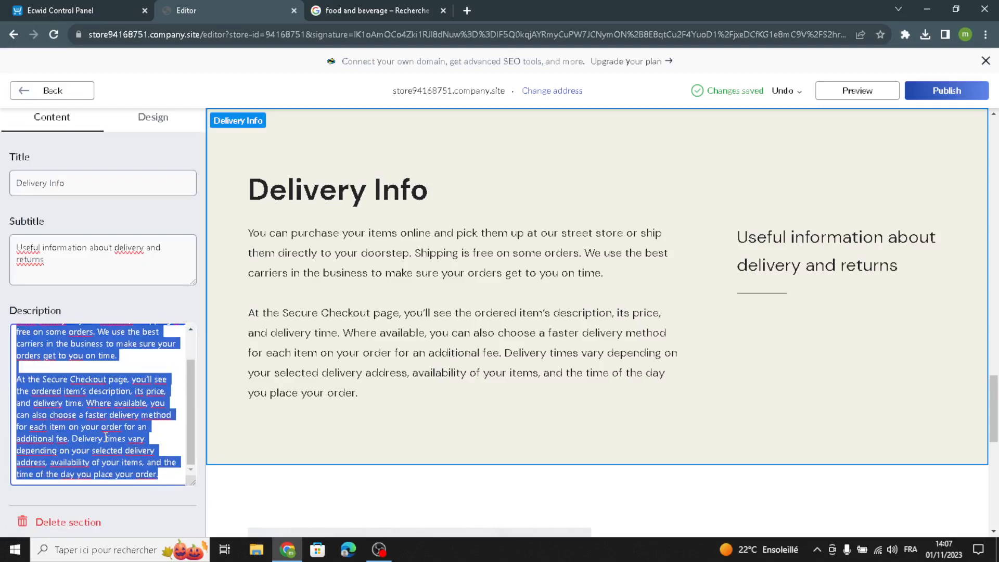
- Apply the Delivery Info layout that places the title and subtitle on the left and the description on the right
{"action": "left_click", "coordinate": [161, 130]}
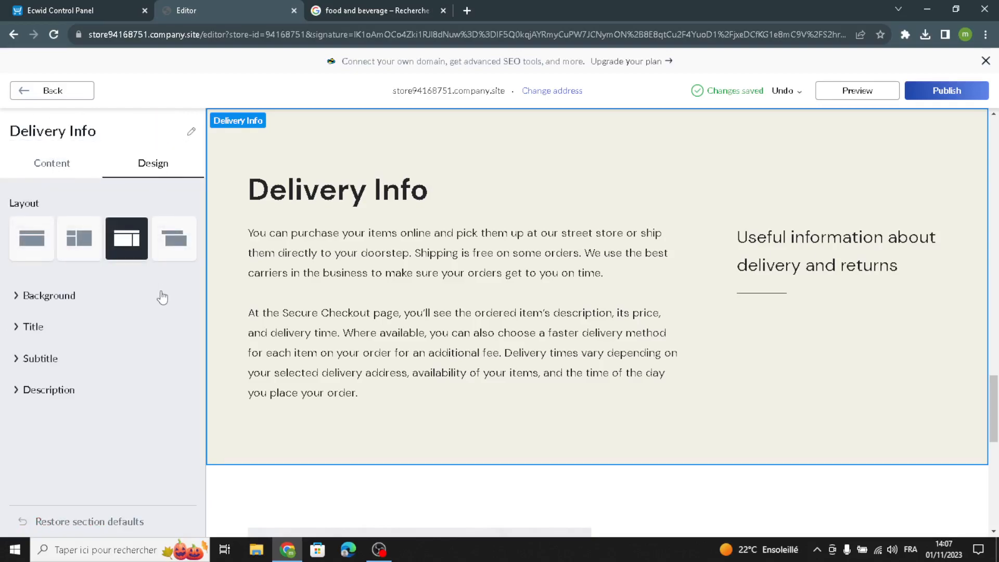
{"action": "left_click", "coordinate": [15, 234]}
{"action": "left_click", "coordinate": [73, 240]}
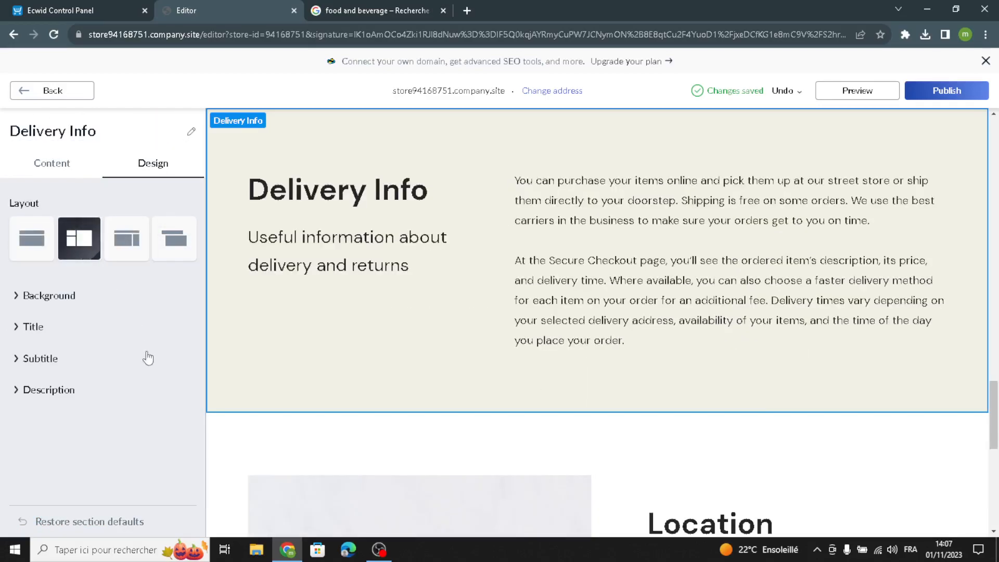
{"action": "left_click", "coordinate": [48, 295]}
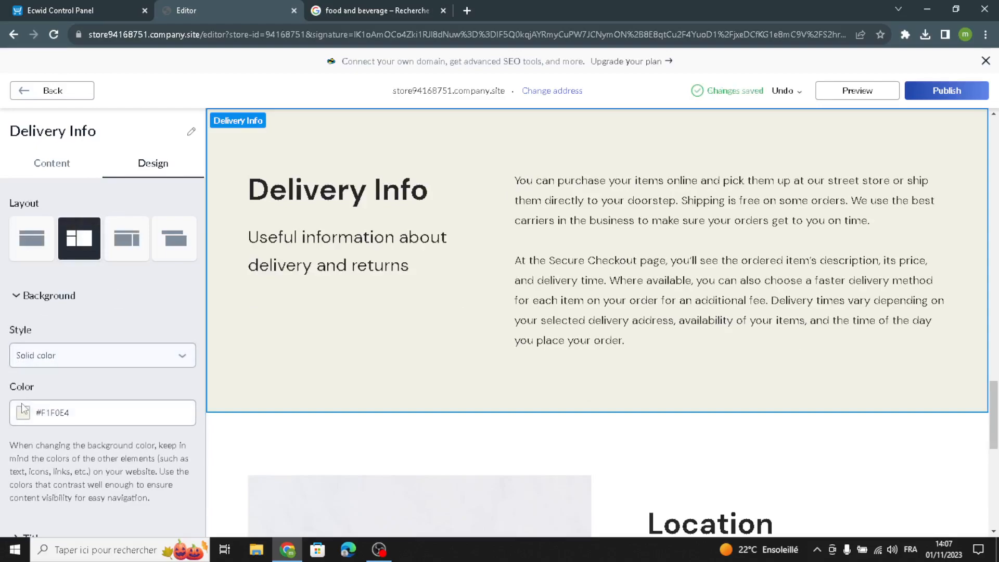
{"action": "scroll", "coordinate": [31, 429], "scroll_direction": "down", "scroll_amount": 2}
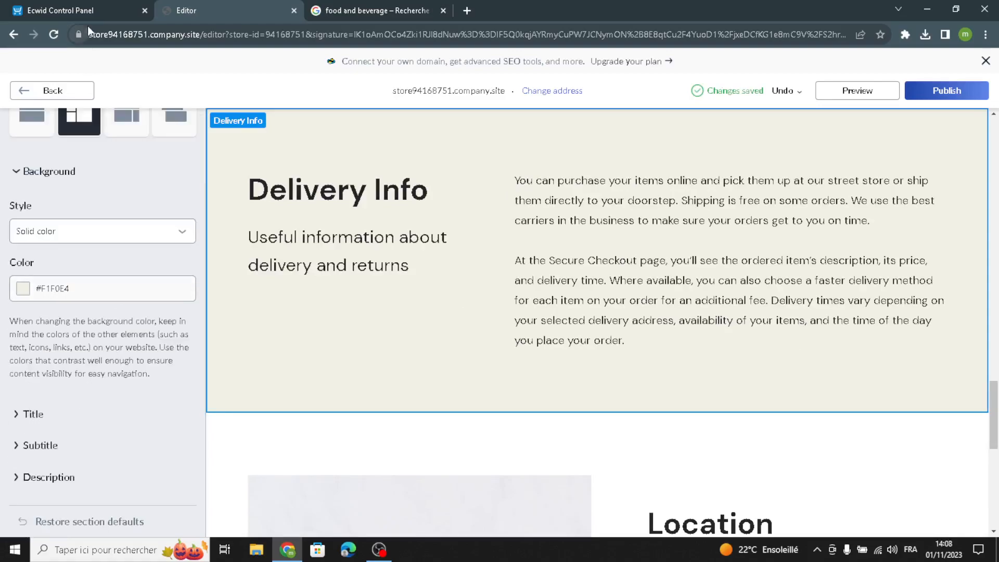
{"action": "left_click", "coordinate": [42, 91]}
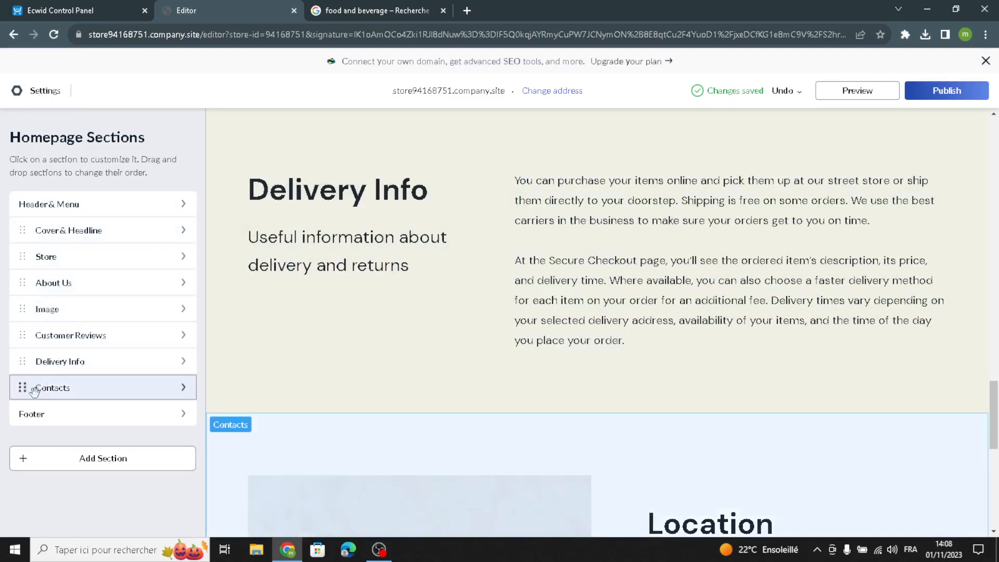
- Open the Contacts section and examine its address text and Google Maps postal address settings
{"action": "left_click", "coordinate": [34, 389]}
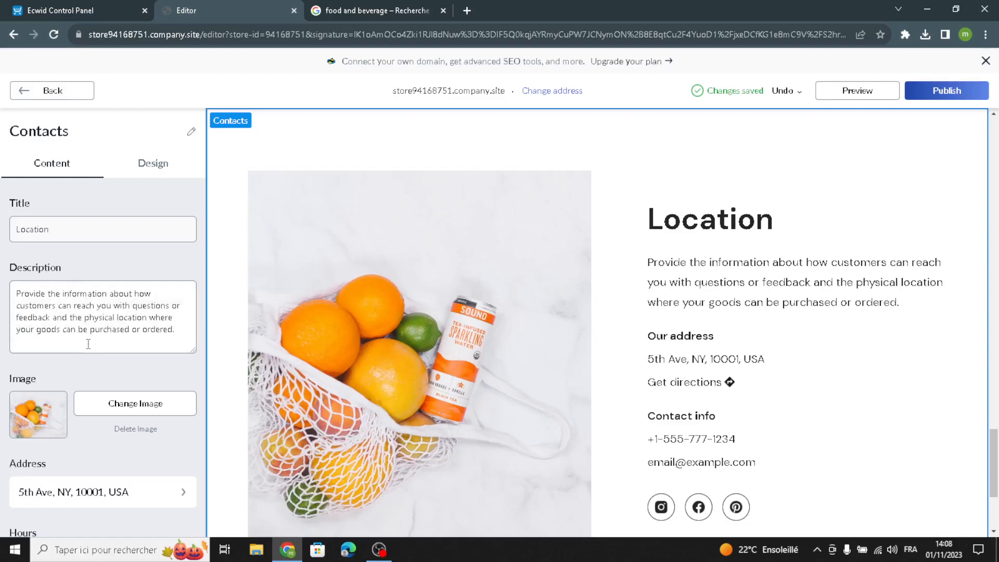
{"action": "scroll", "coordinate": [93, 390], "scroll_direction": "down", "scroll_amount": 3}
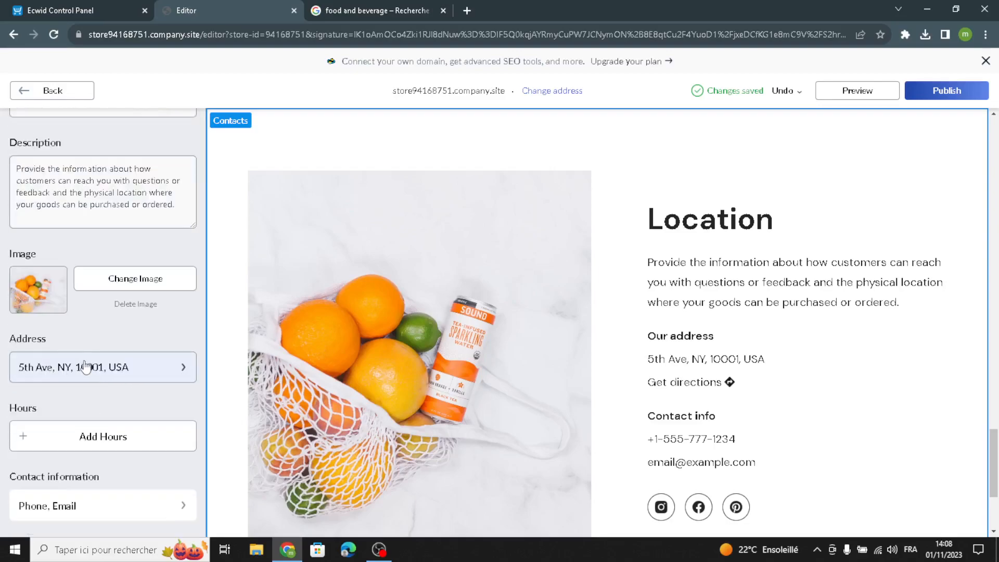
{"action": "left_click", "coordinate": [82, 365]}
{"action": "left_click_drag", "start_coordinate": [116, 262], "coordinate": [4, 270]}
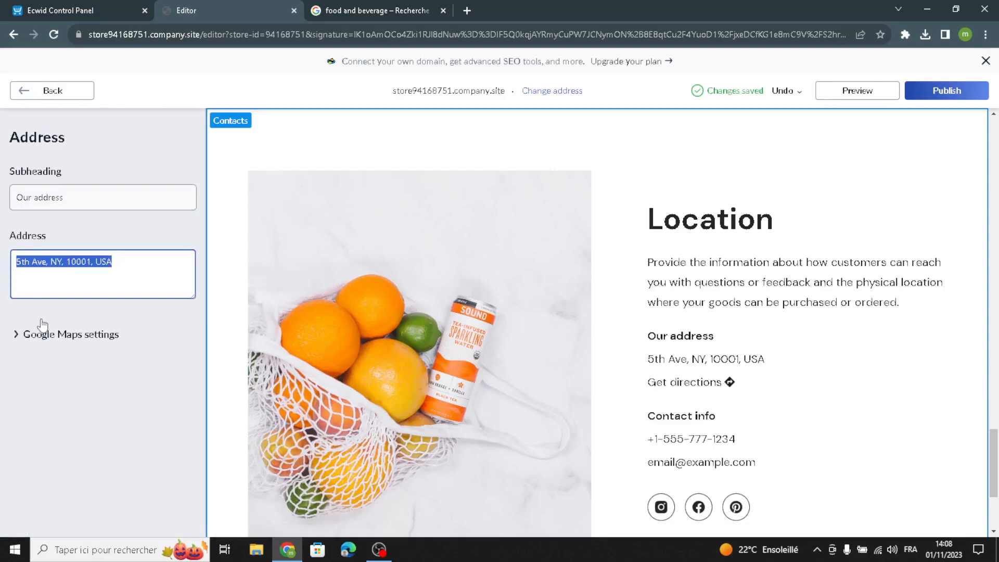
{"action": "left_click", "coordinate": [43, 335]}
{"action": "left_click", "coordinate": [57, 411]}
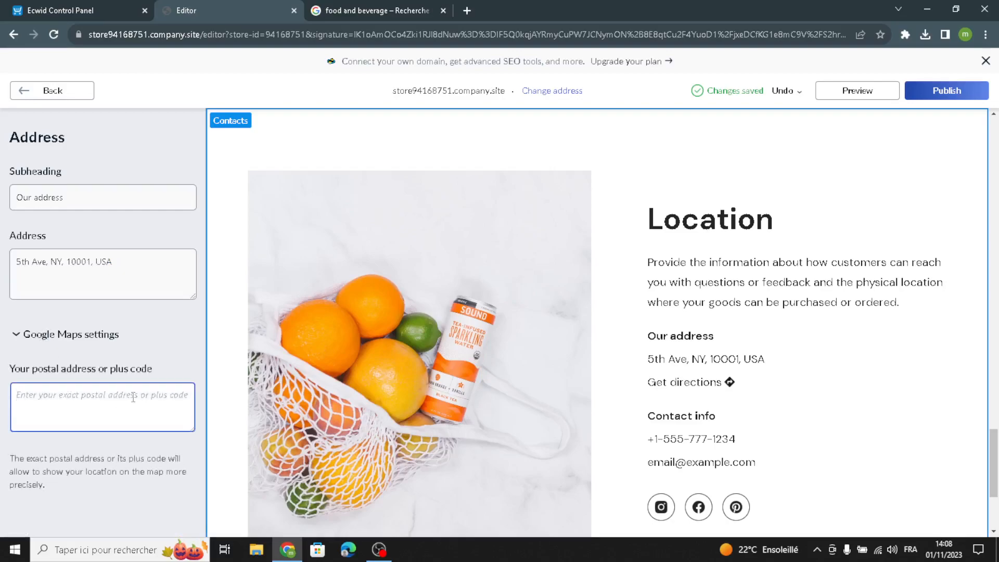
{"action": "left_click", "coordinate": [40, 90]}
- Add hours to the Contacts section with the subheading "Open hours"
{"action": "scroll", "coordinate": [70, 491], "scroll_direction": "down", "scroll_amount": 3}
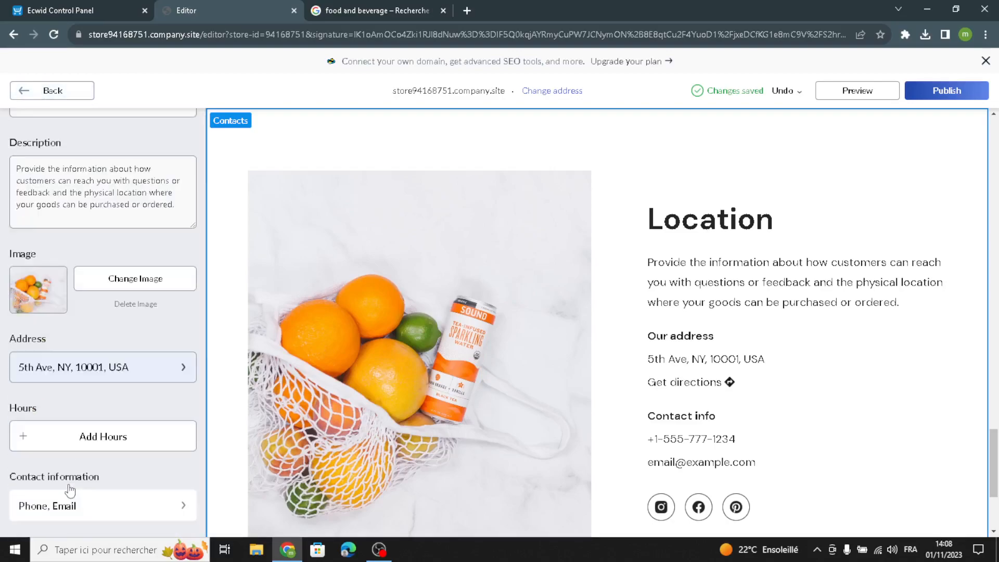
{"action": "left_click", "coordinate": [76, 435]}
{"action": "left_click", "coordinate": [114, 198]}
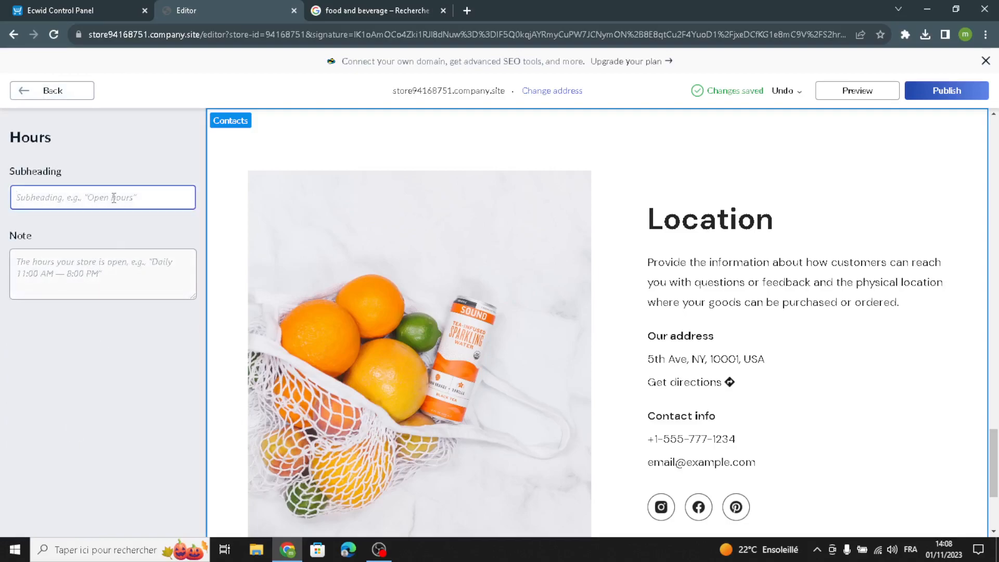
{"action": "type", "text": "Open "}
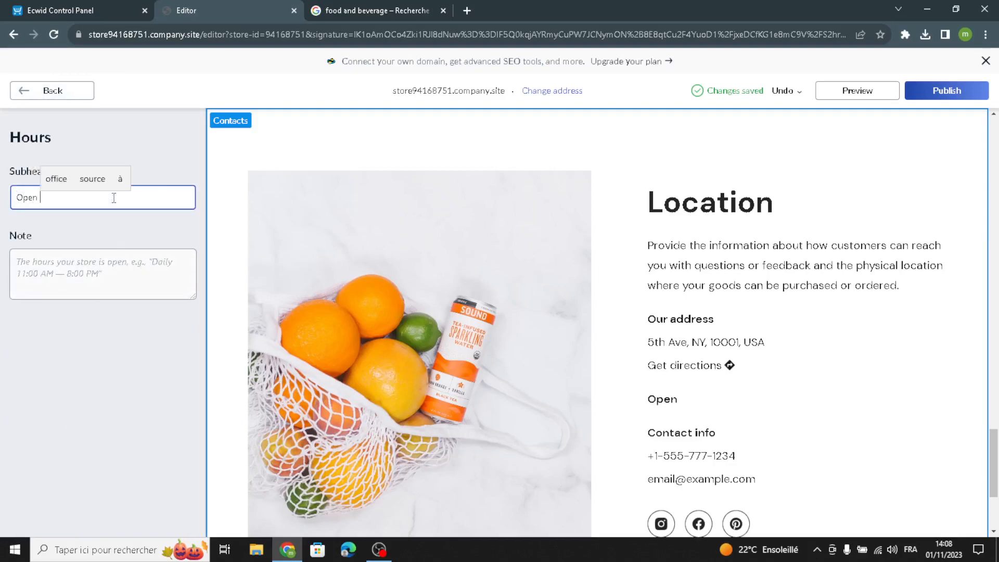
{"action": "type", "text": "hours"}
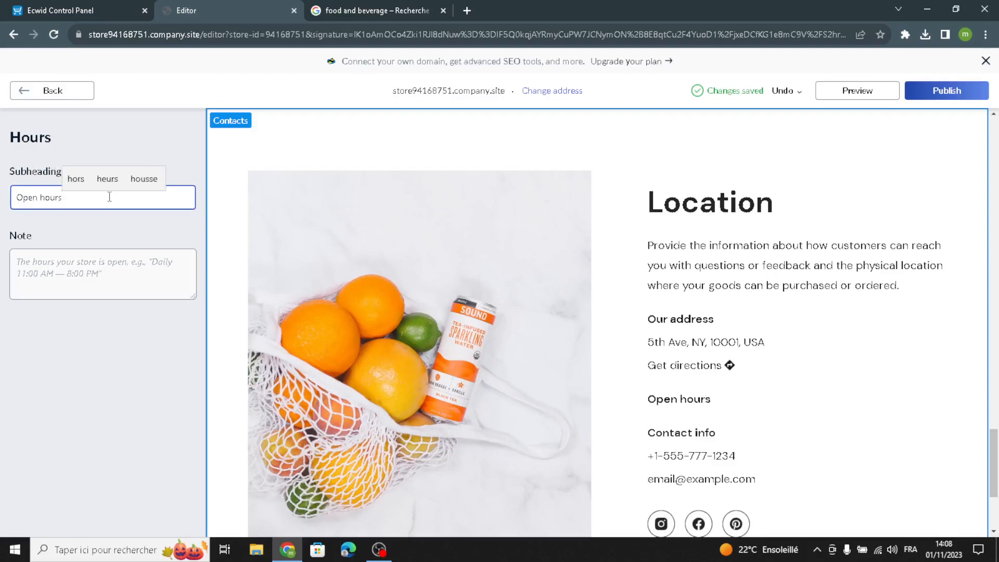
{"action": "left_click", "coordinate": [79, 99]}
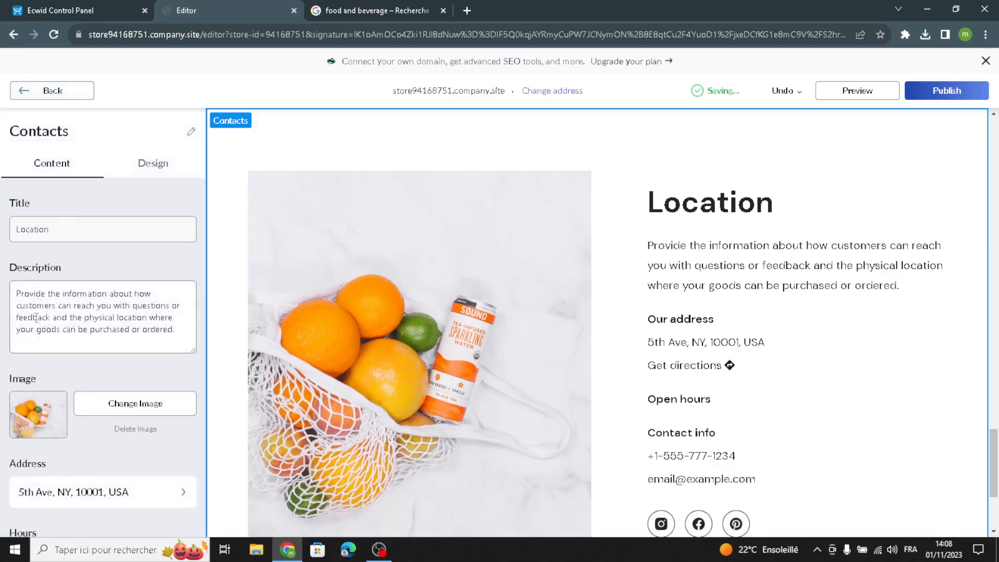
- Try a Contacts card layout with the picture, and apply the layout with text on the left and a map on the right
{"action": "scroll", "coordinate": [119, 301], "scroll_direction": "down", "scroll_amount": 3}
{"action": "scroll", "coordinate": [117, 307], "scroll_direction": "down", "scroll_amount": 1}
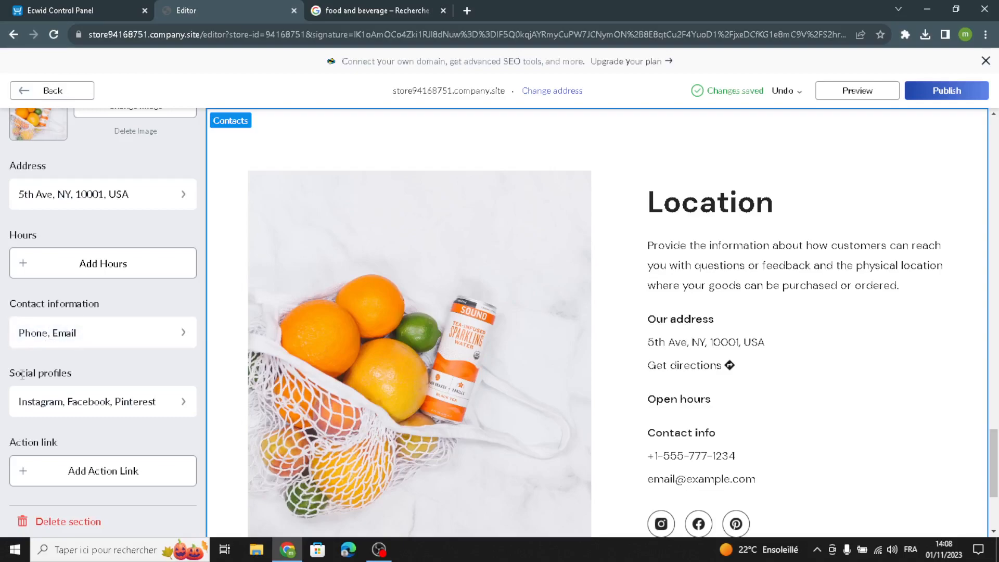
{"action": "scroll", "coordinate": [67, 405], "scroll_direction": "up", "scroll_amount": 3}
{"action": "scroll", "coordinate": [66, 407], "scroll_direction": "up", "scroll_amount": 2}
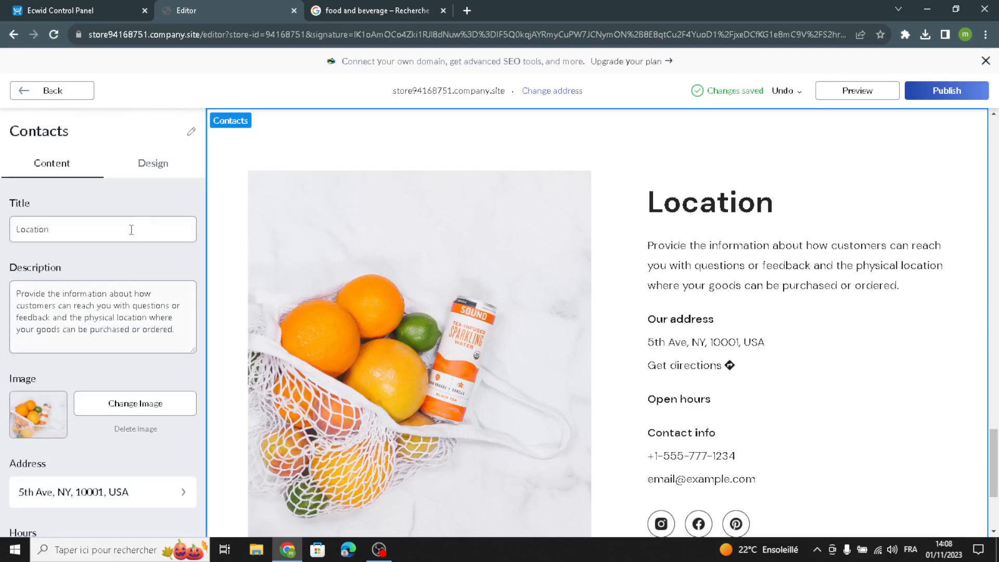
{"action": "left_click", "coordinate": [156, 165]}
{"action": "left_click", "coordinate": [40, 279]}
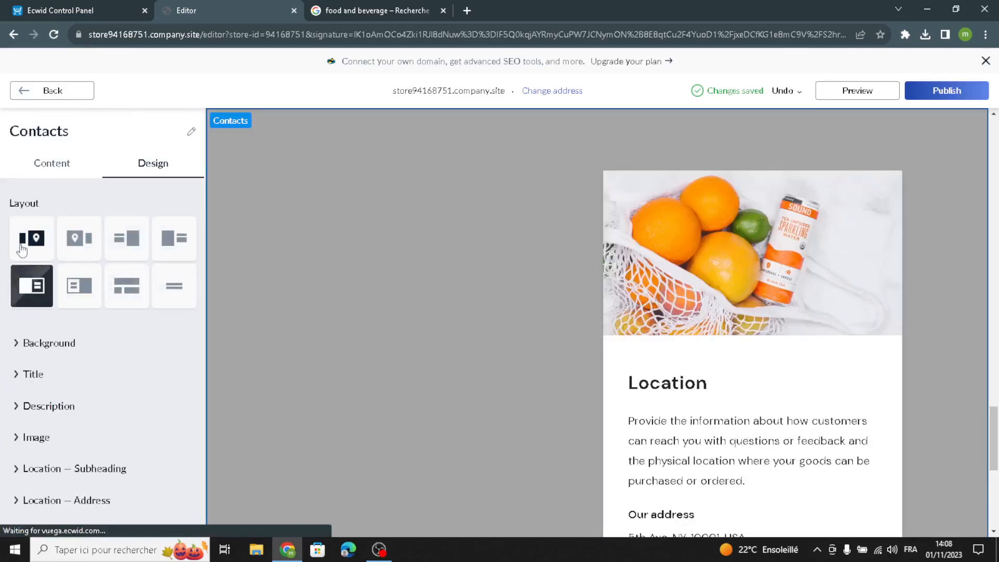
{"action": "left_click", "coordinate": [21, 241]}
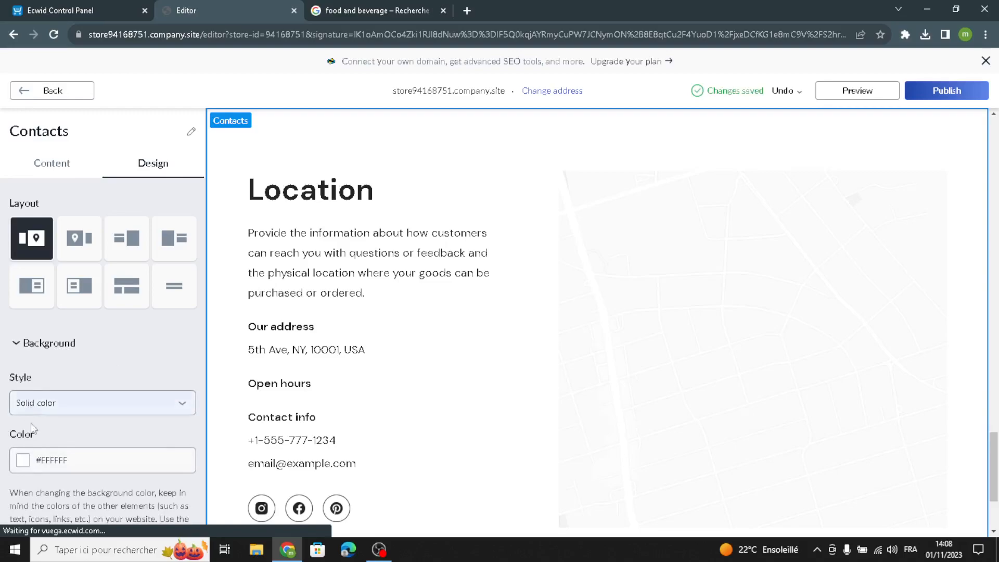
- Set the Contacts section's solid background color to the gray-blue preset #9AAAB8 and return to the sections list
{"action": "left_click", "coordinate": [23, 465]}
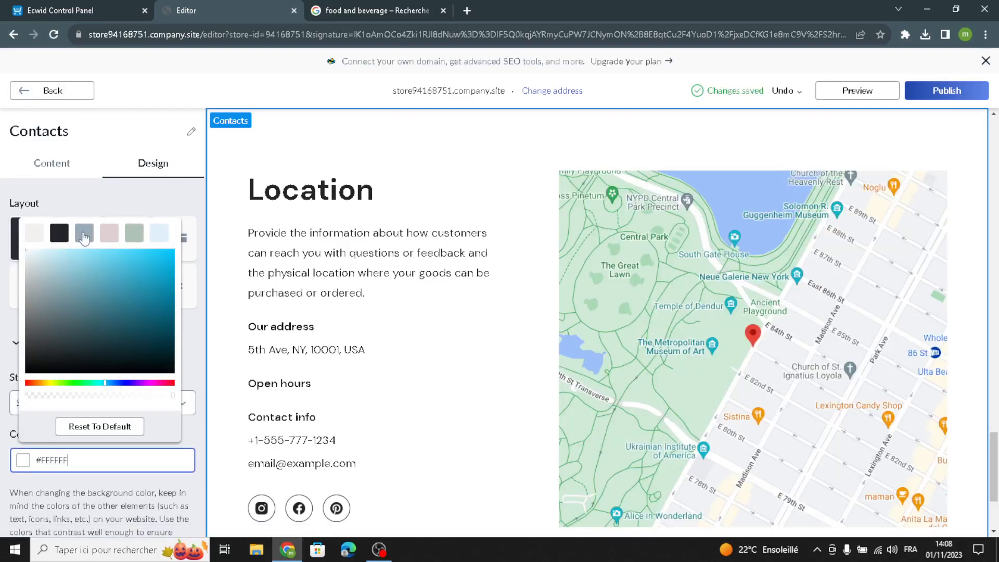
{"action": "left_click", "coordinate": [84, 232]}
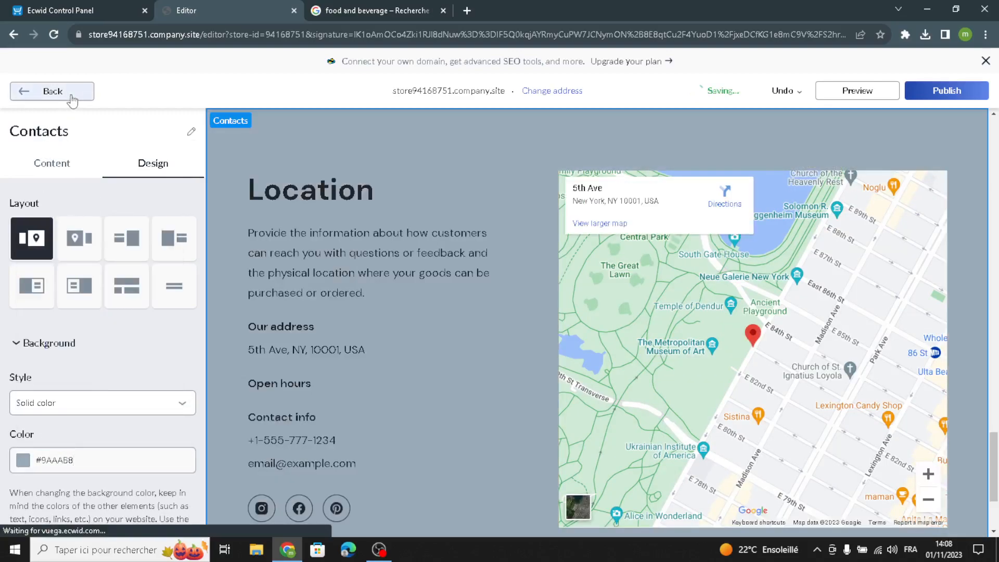
{"action": "left_click", "coordinate": [19, 92]}
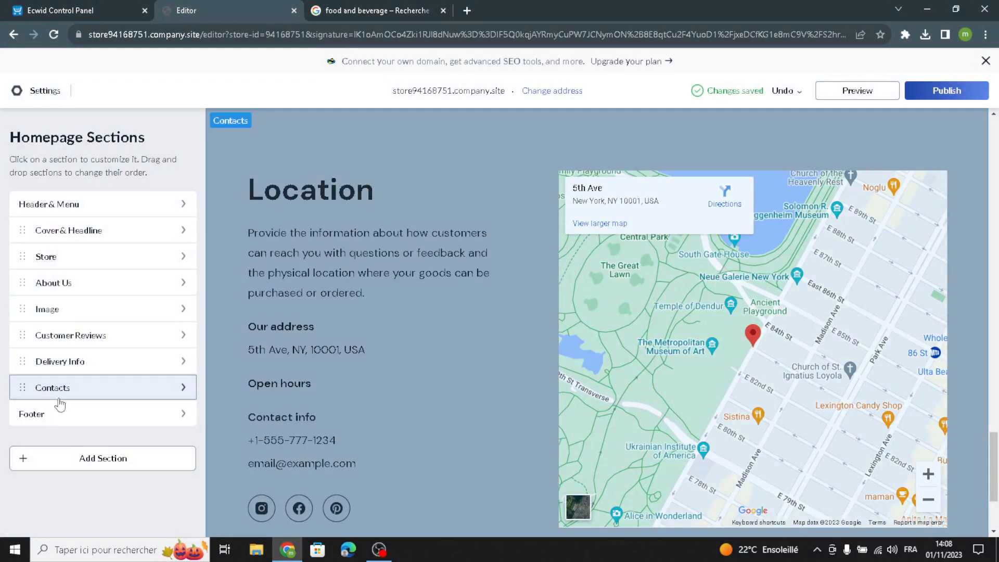
- Open the Footer section and examine its copyright text, leaving it unedited
{"action": "left_click", "coordinate": [70, 416]}
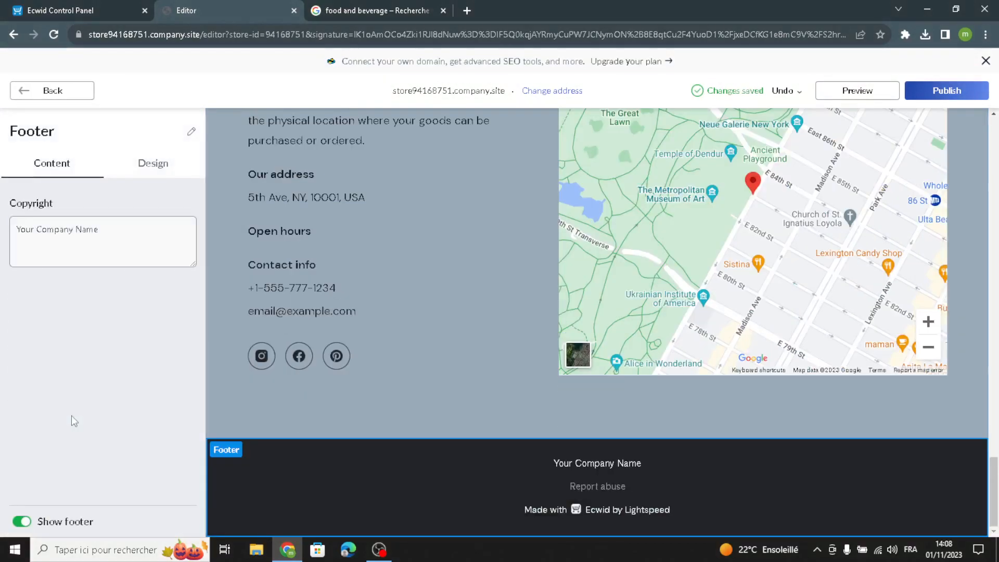
{"action": "left_click", "coordinate": [105, 234]}
{"action": "left_click_drag", "start_coordinate": [105, 234], "coordinate": [5, 234]}
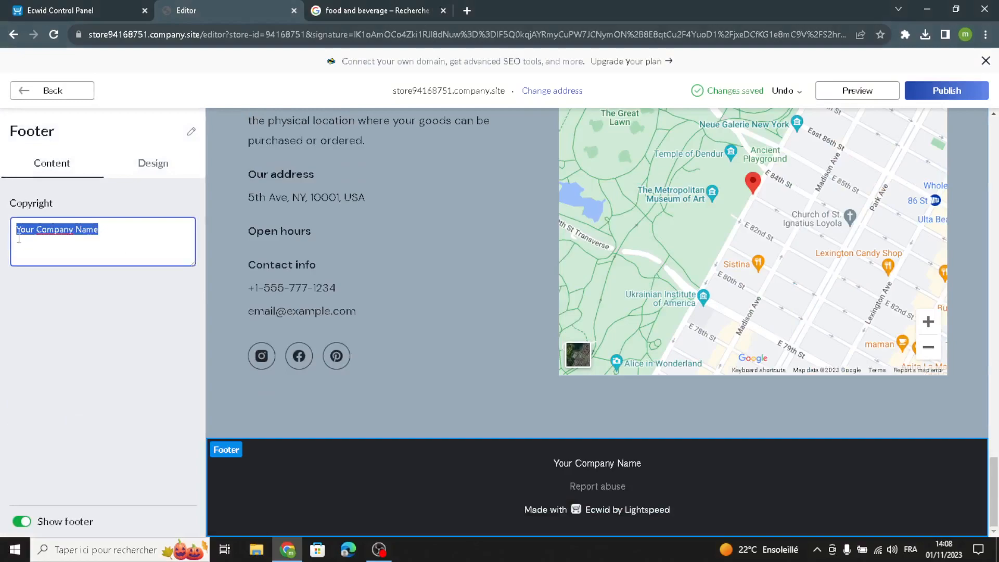
{"action": "left_click", "coordinate": [72, 201]}
{"action": "left_click", "coordinate": [60, 97]}
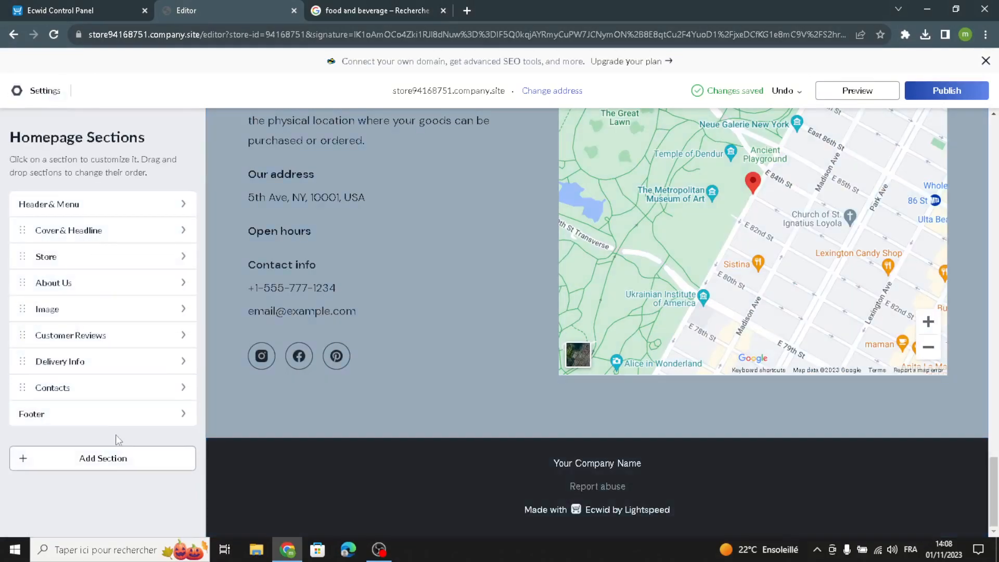
- Browse the templates for new sections, including Announcements, Promo Sliders, Company Info and Delivery & Payment, and look back over the homepage
{"action": "left_click", "coordinate": [115, 459]}
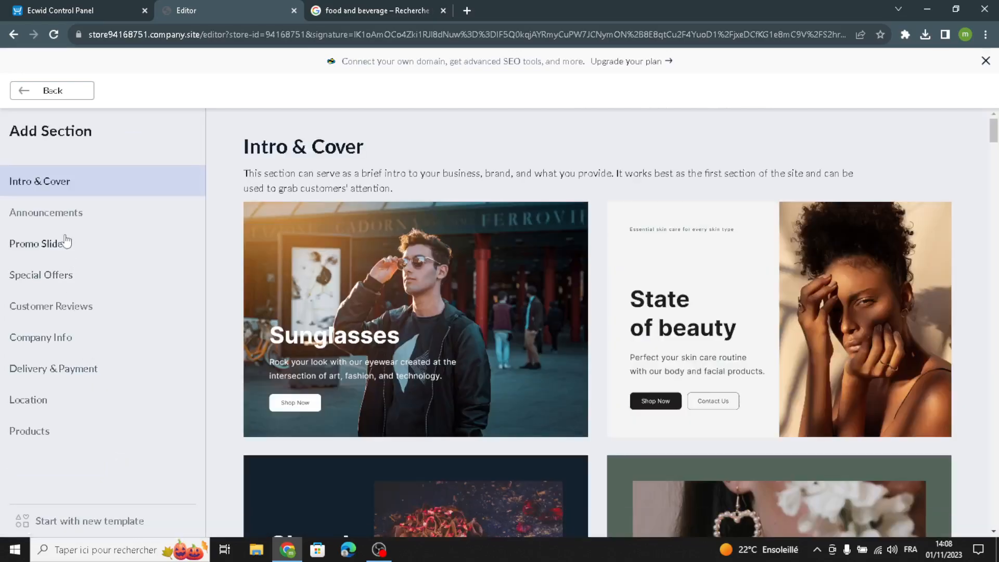
{"action": "left_click", "coordinate": [51, 218]}
{"action": "left_click", "coordinate": [58, 244]}
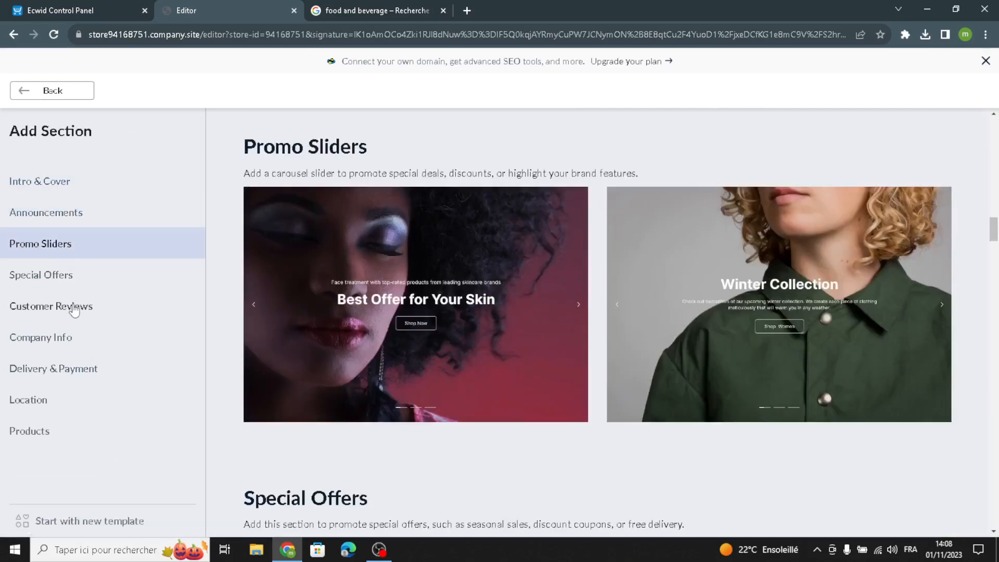
{"action": "left_click", "coordinate": [64, 304]}
{"action": "left_click", "coordinate": [68, 338]}
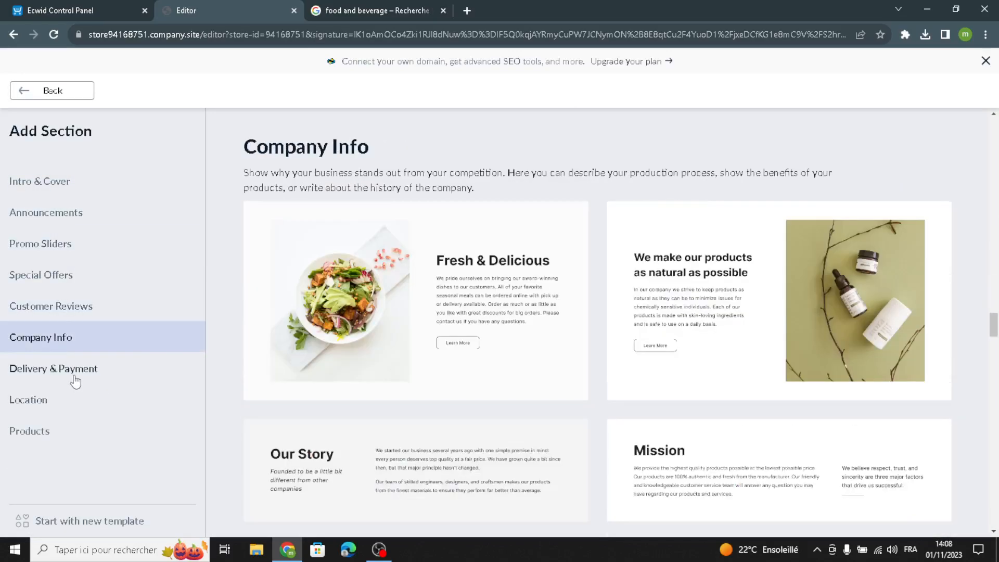
{"action": "left_click", "coordinate": [74, 380]}
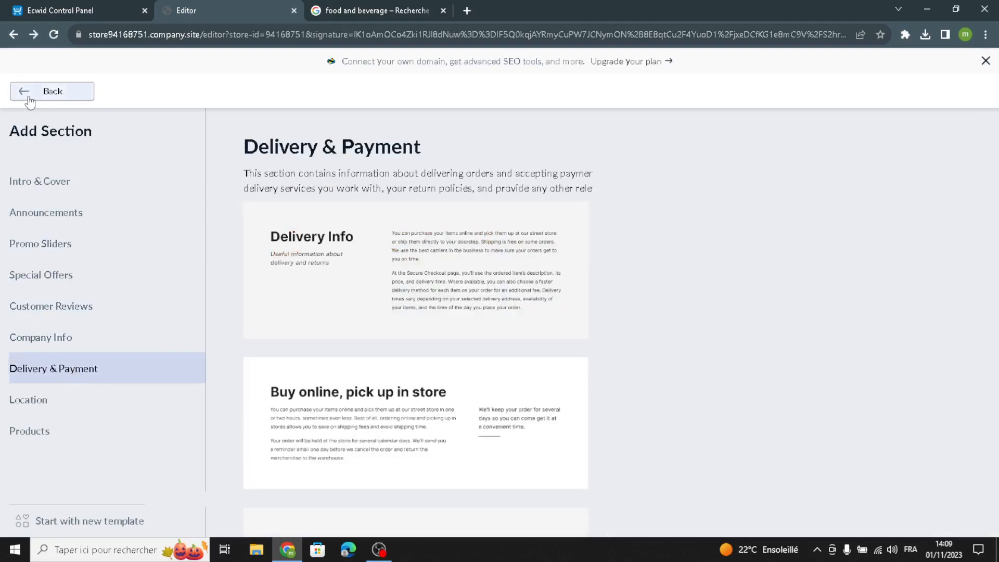
{"action": "left_click", "coordinate": [26, 96]}
{"action": "scroll", "coordinate": [498, 387], "scroll_direction": "up", "scroll_amount": 12}
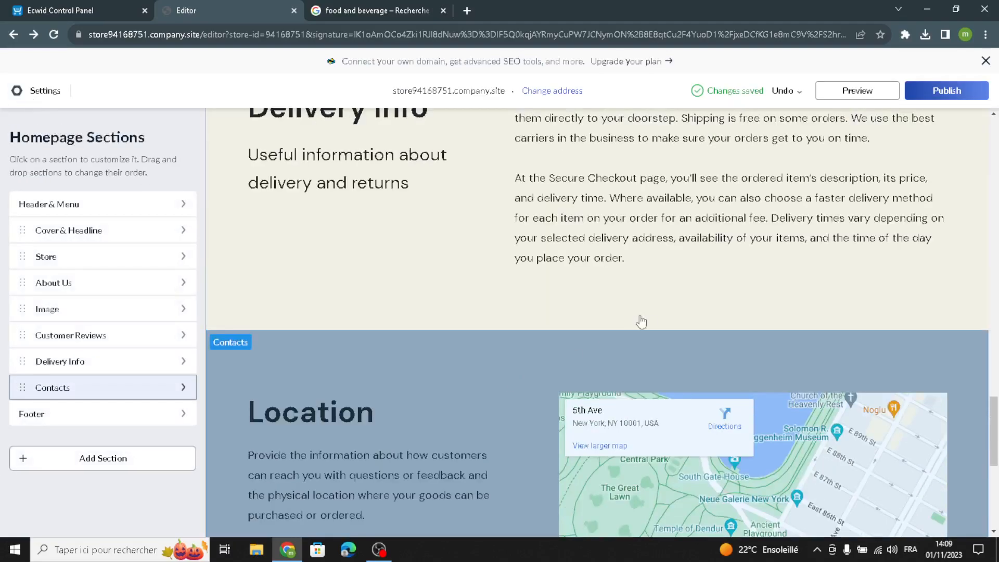
{"action": "scroll", "coordinate": [654, 315], "scroll_direction": "up", "scroll_amount": 3}
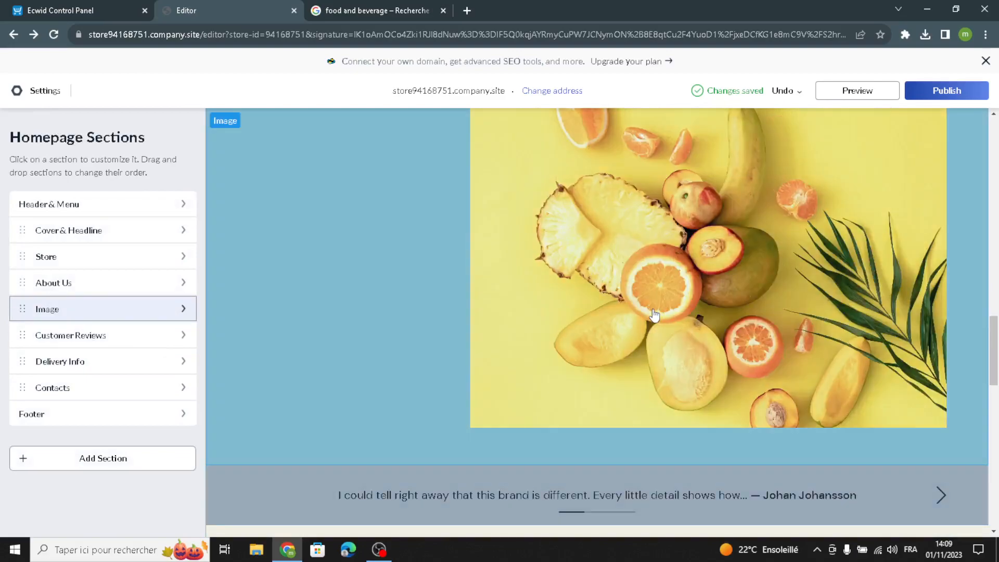